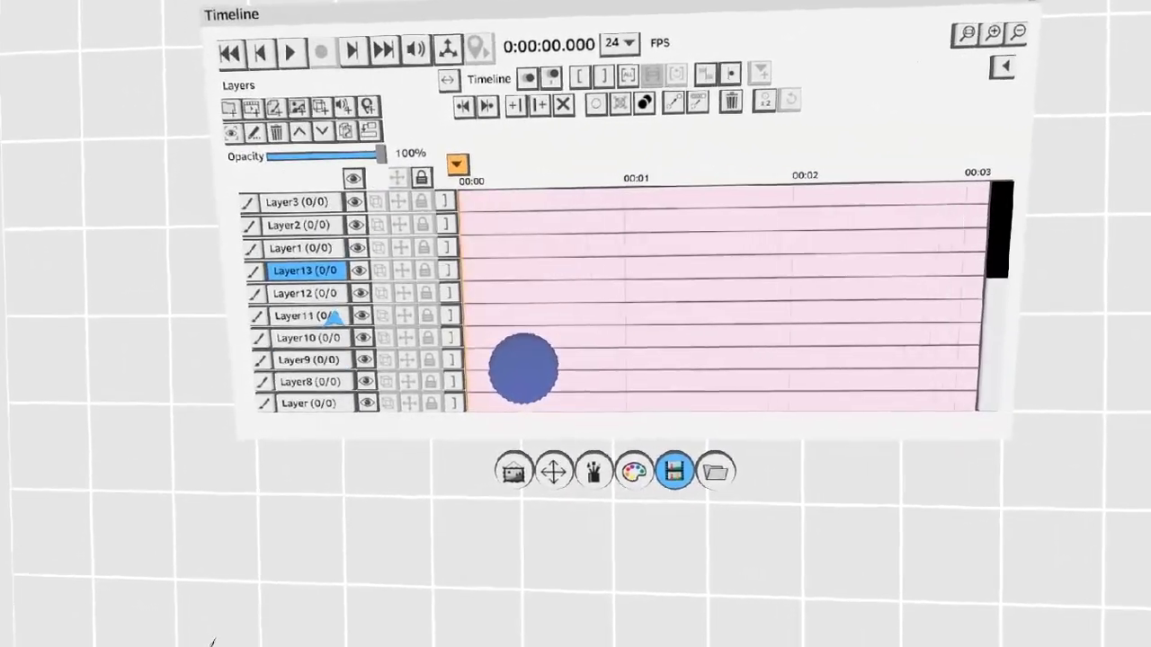
# Step: Scroll the timeline and move the playhead back to about 0.2 seconds
pyautogui.scroll(-4, 329, 319)
pyautogui.scroll(-3, 332, 326)
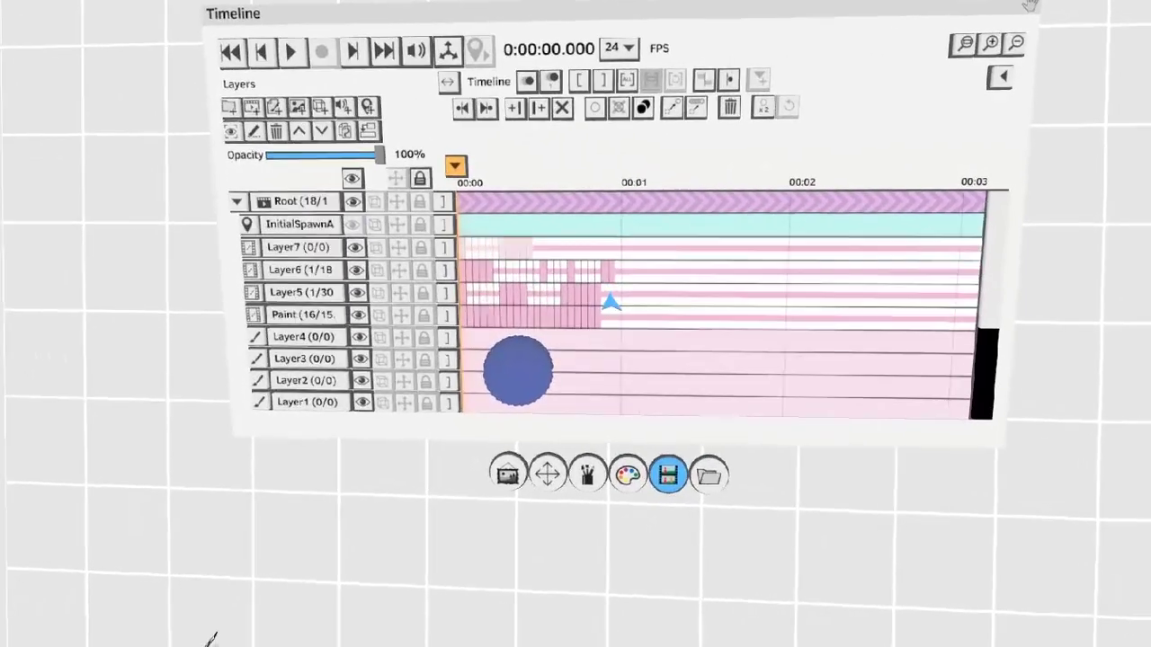
pyautogui.scroll(3, 610, 303)
pyautogui.scroll(3, 605, 311)
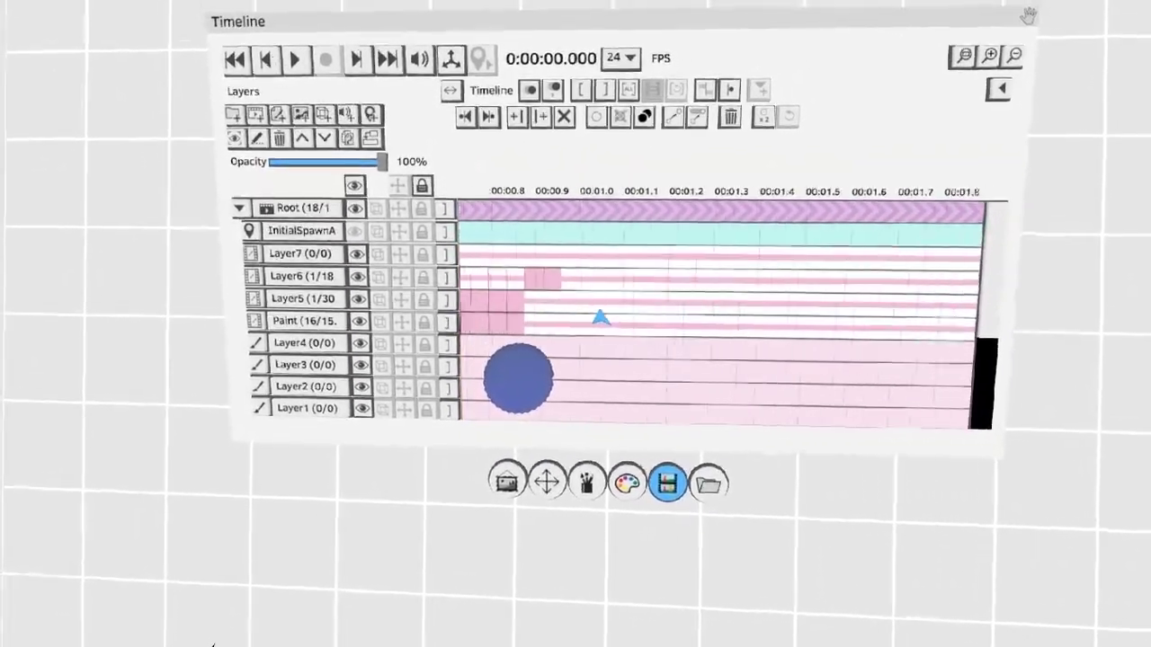
pyautogui.scroll(-5, 598, 317)
pyautogui.scroll(2, 595, 319)
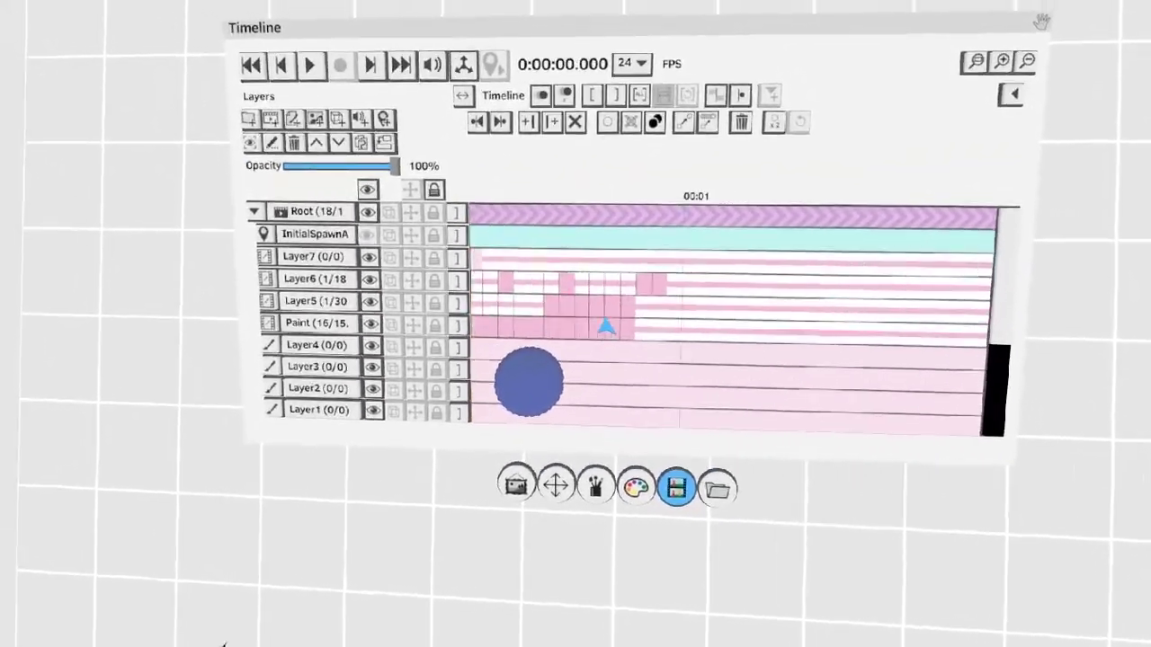
pyautogui.scroll(-3, 587, 330)
pyautogui.scroll(-2, 586, 334)
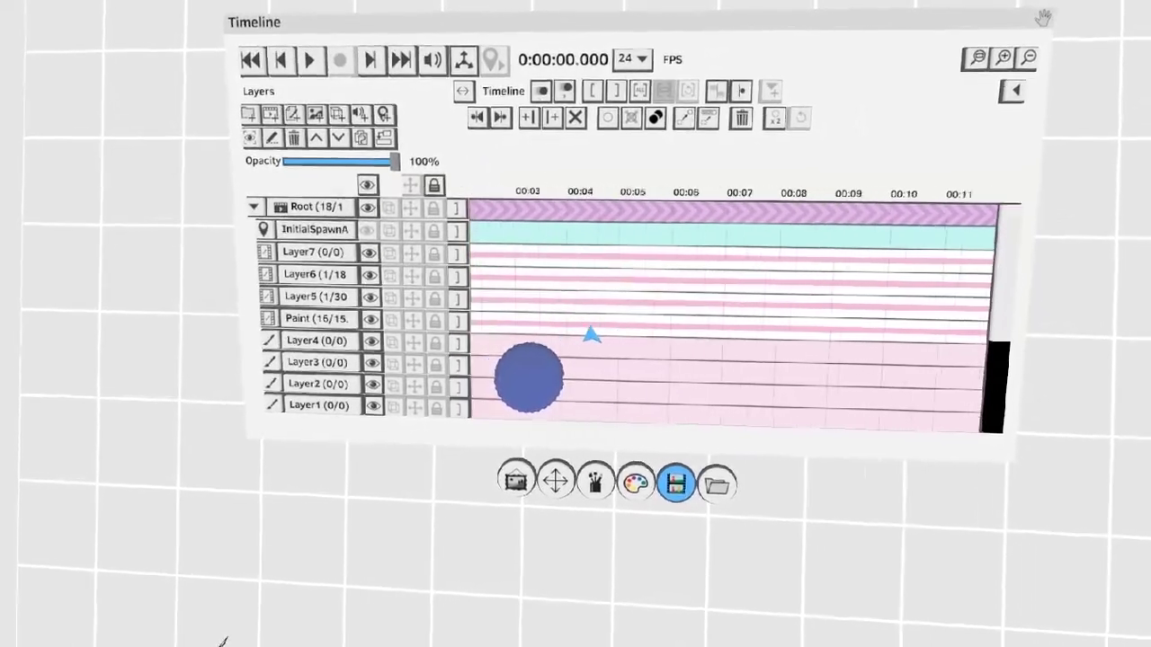
pyautogui.scroll(3, 591, 334)
pyautogui.hscroll(-5, 575, 337)
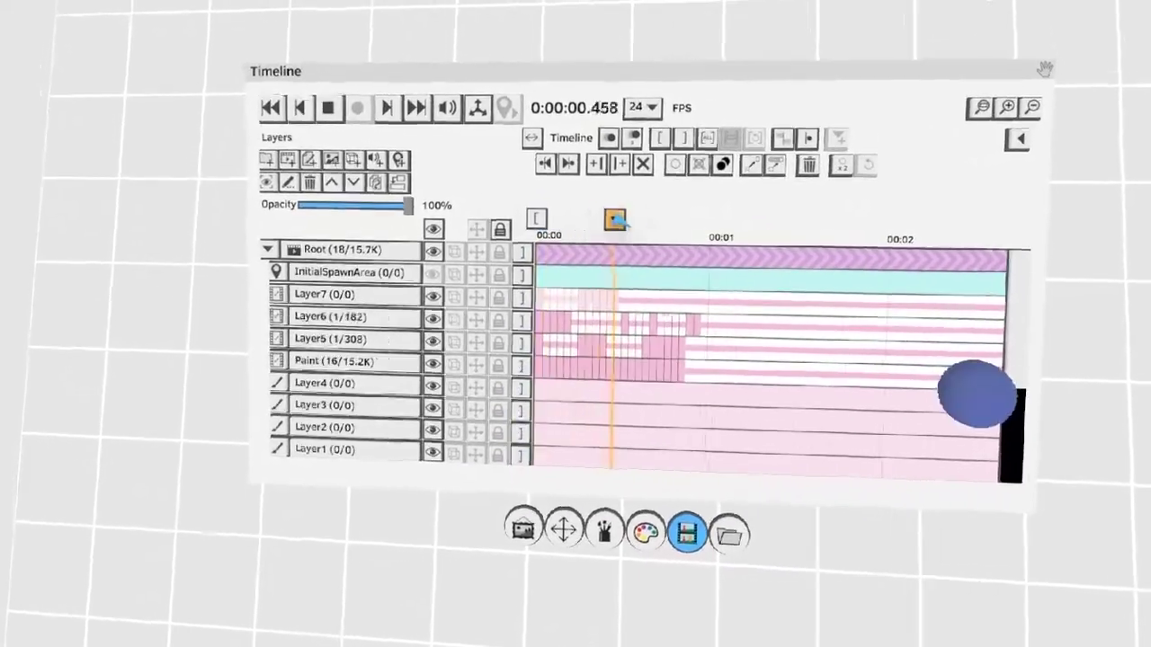
pyautogui.moveTo(617, 221); pyautogui.dragTo(567, 212)
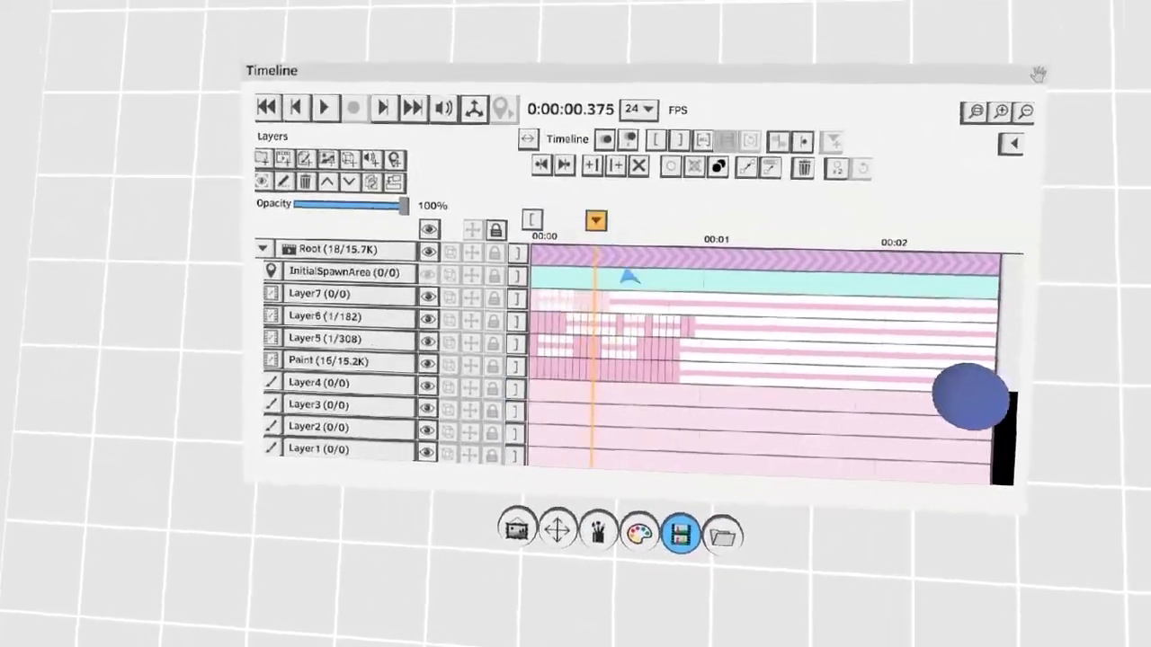
# Step: Insert an empty frame into Layer6, move to Layer5, and advance the playhead to about one second
pyautogui.click(624, 296)
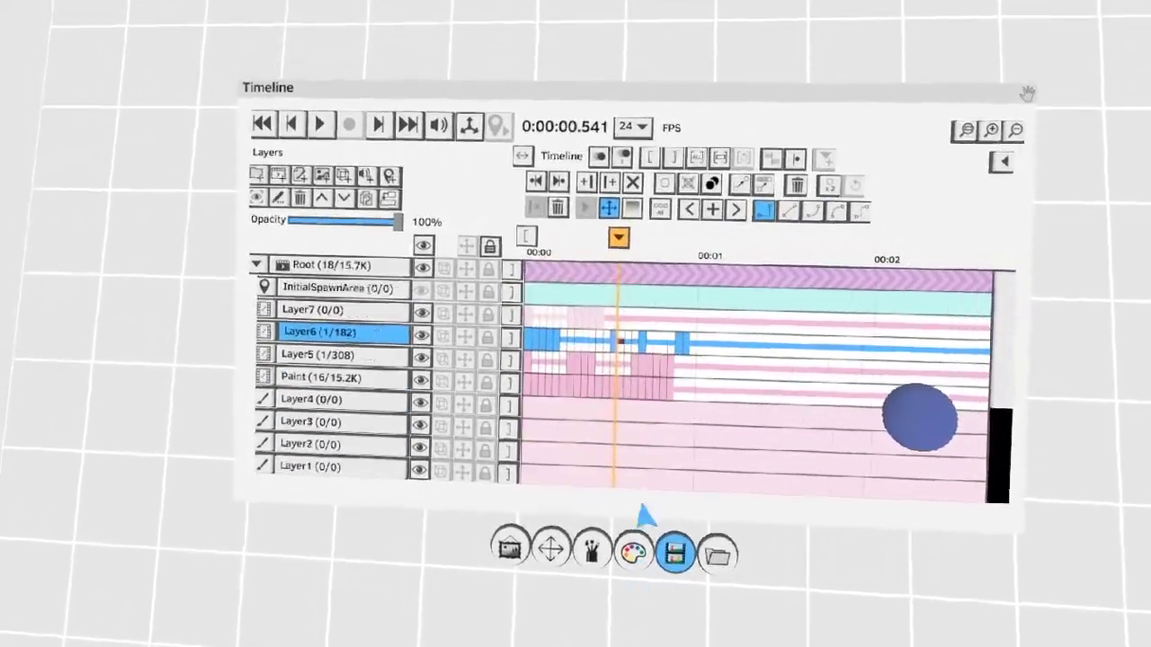
pyautogui.press('Delete')
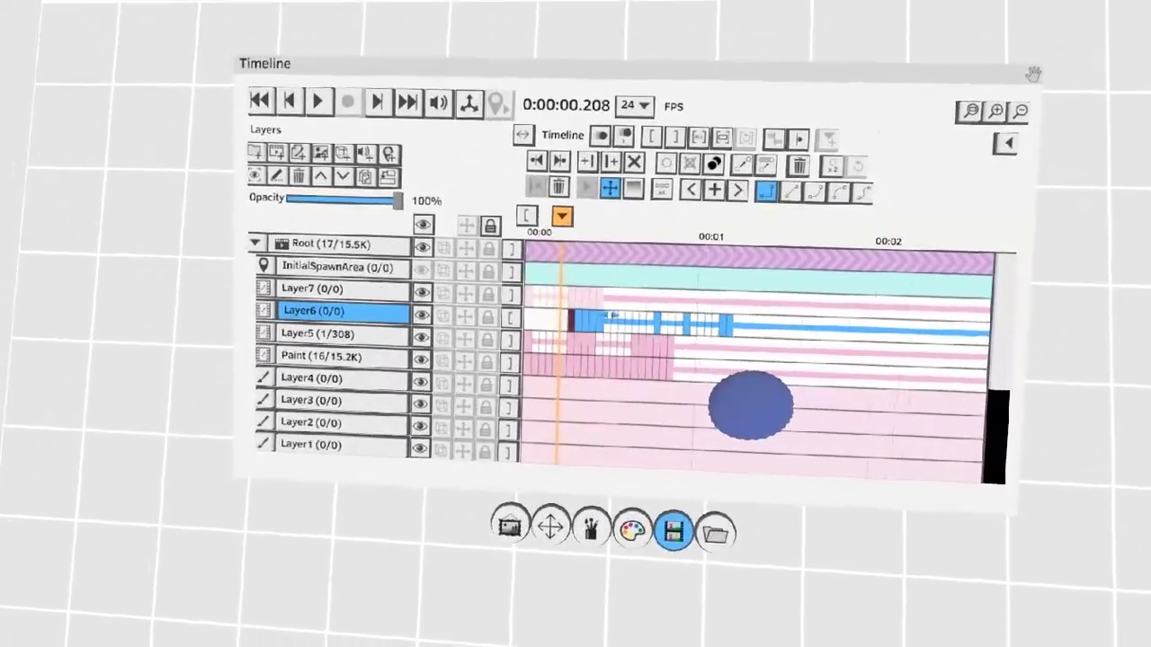
pyautogui.press('Down')
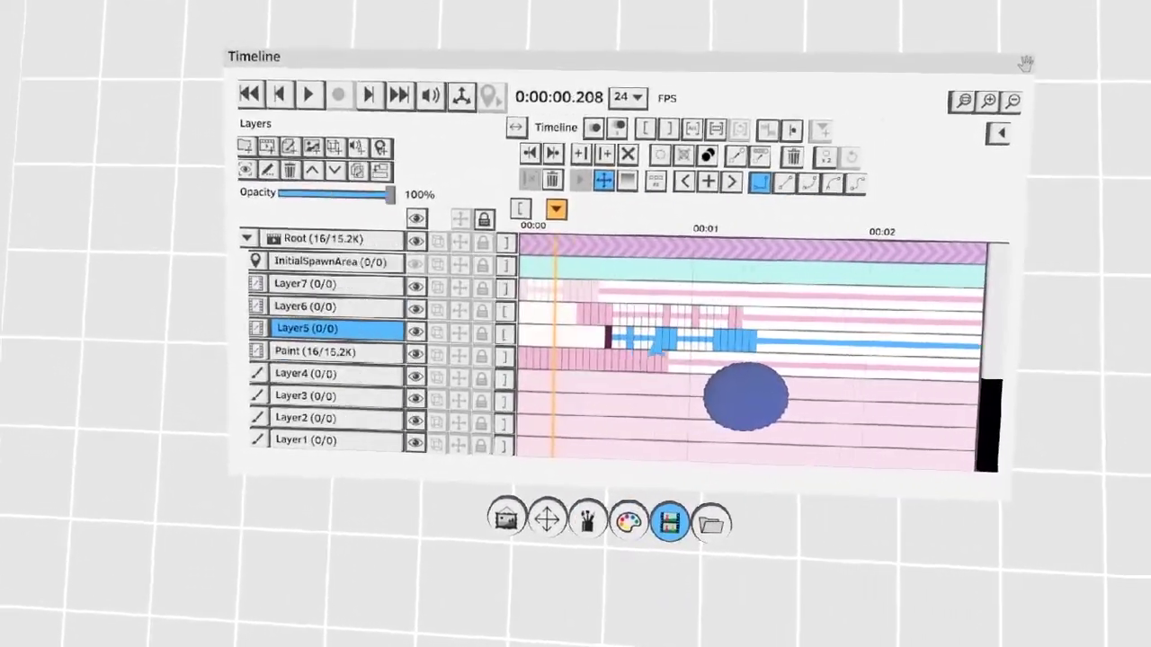
pyautogui.press('Right')
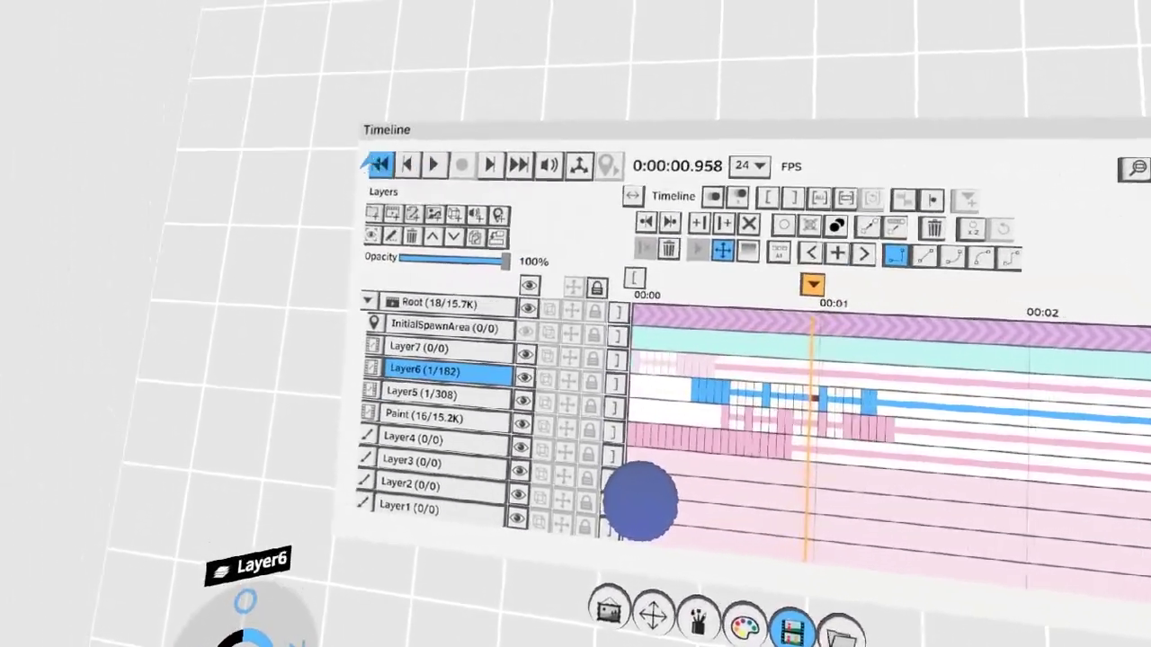
pyautogui.click(483, 155)
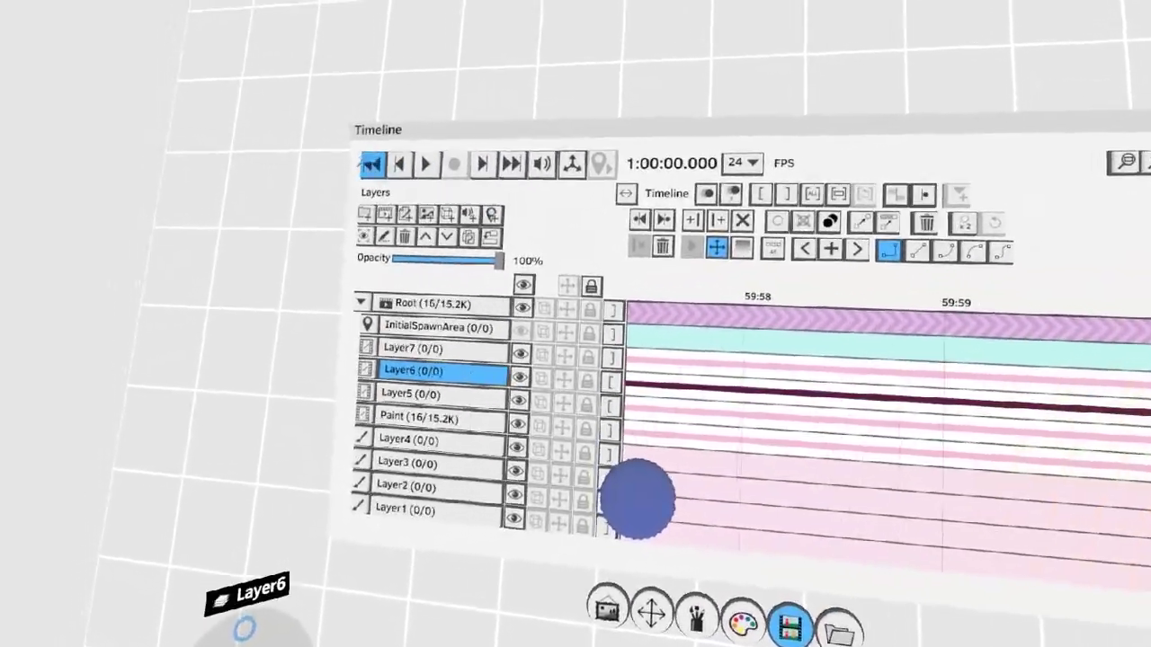
pyautogui.click(363, 160)
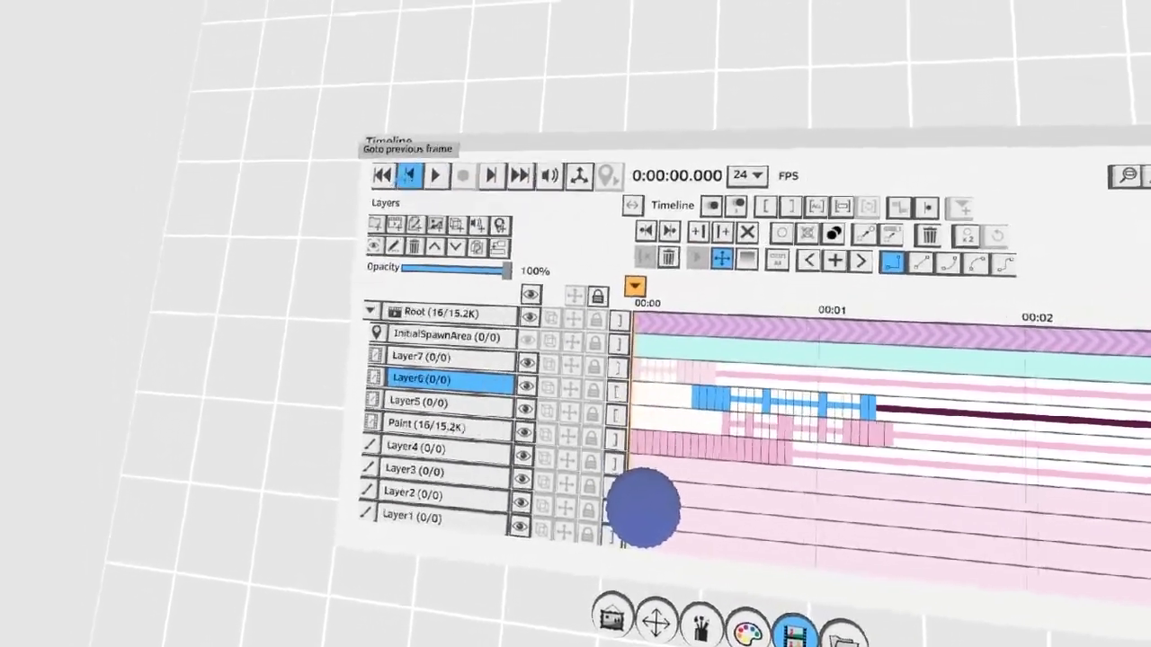
pyautogui.click(480, 175)
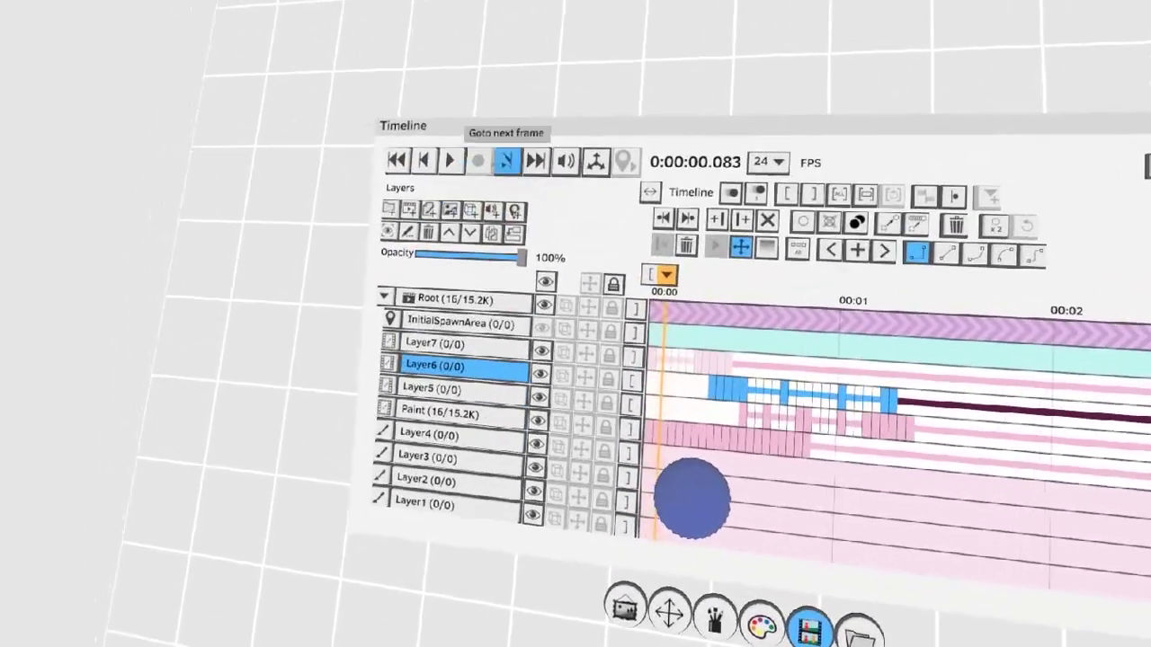
pyautogui.click(506, 160)
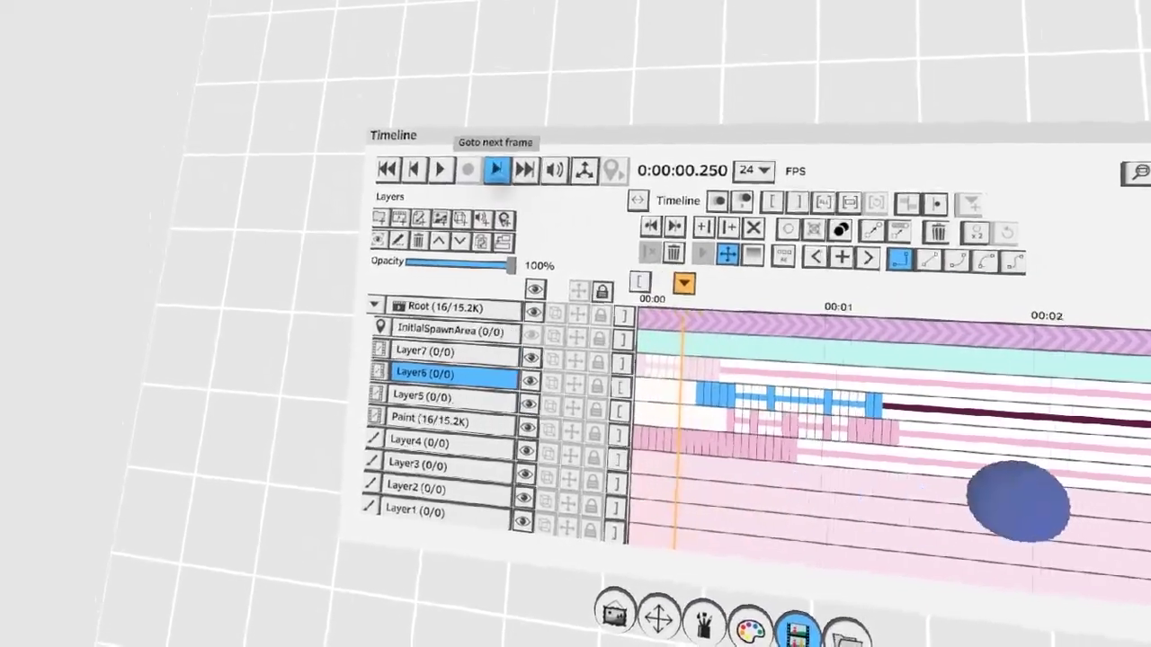
pyautogui.click(413, 169)
pyautogui.click(413, 169)
pyautogui.click(413, 169)
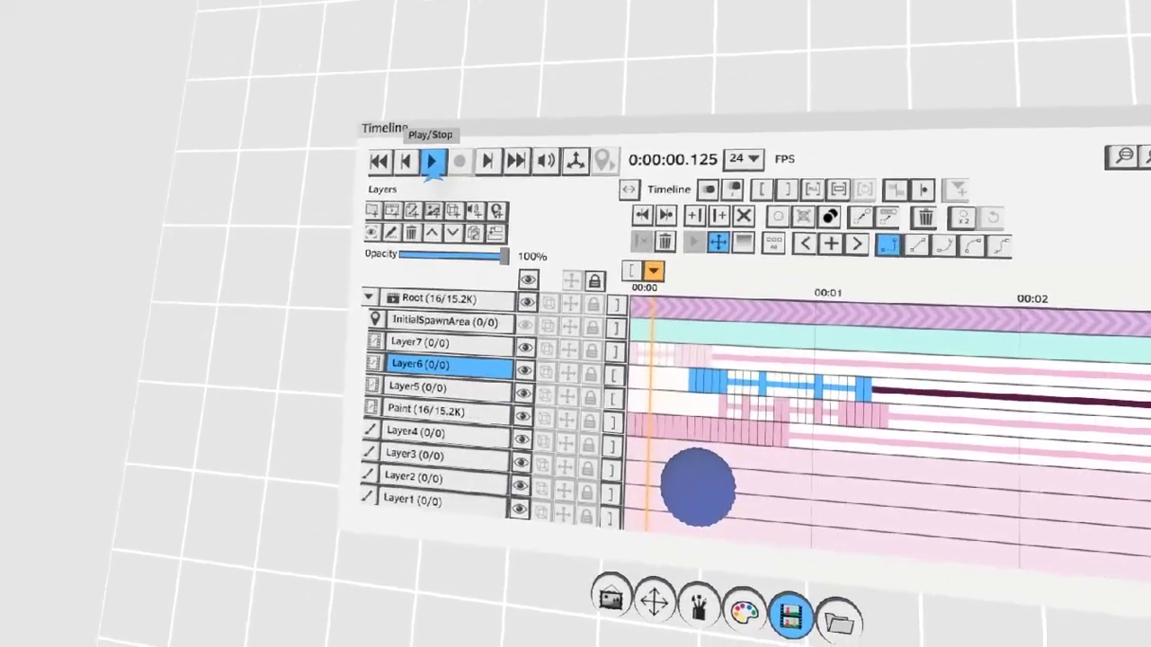
pyautogui.click(437, 164)
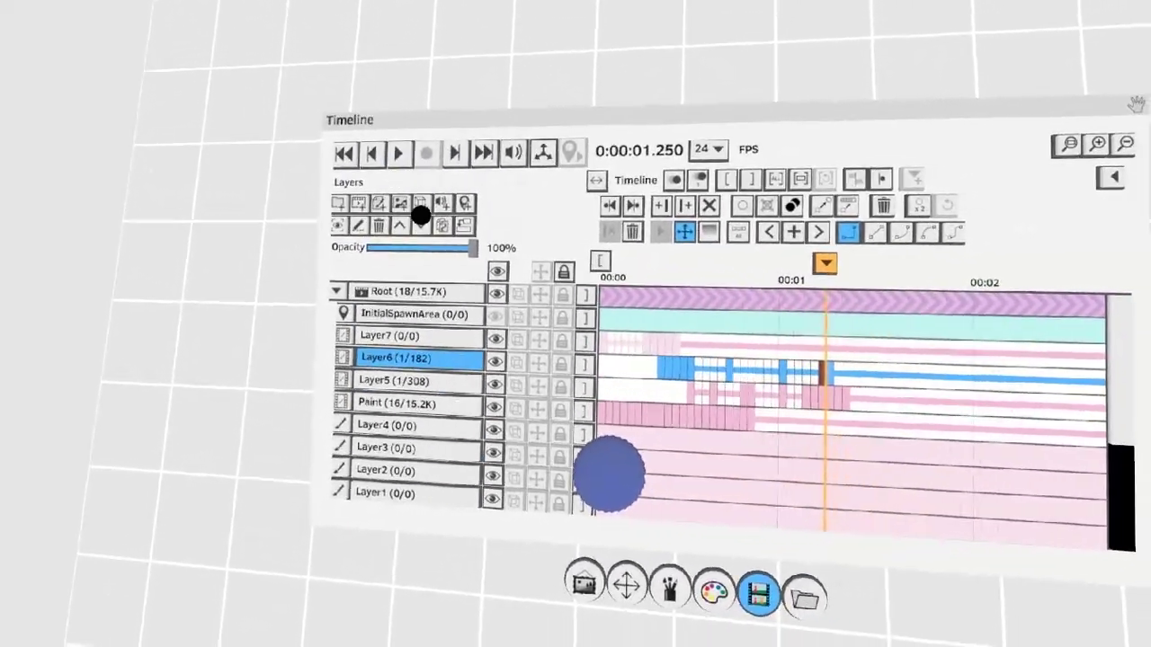
pyautogui.click(431, 169)
pyautogui.moveTo(440, 372); pyautogui.dragTo(423, 298)
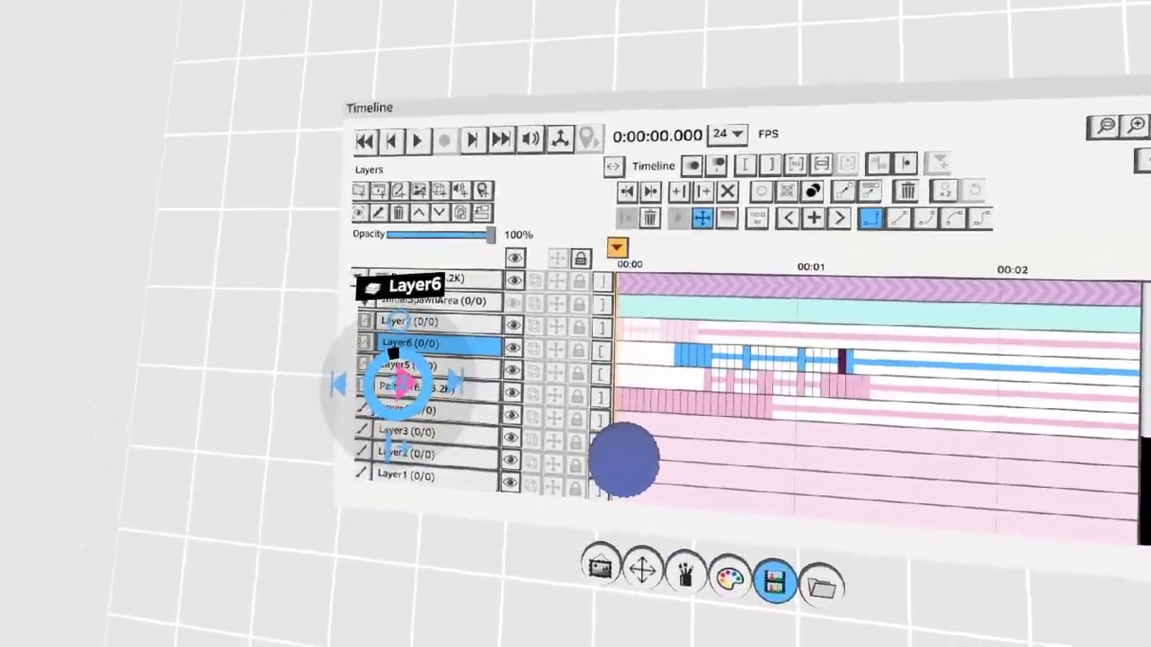
pyautogui.moveTo(413, 395); pyautogui.dragTo(395, 382)
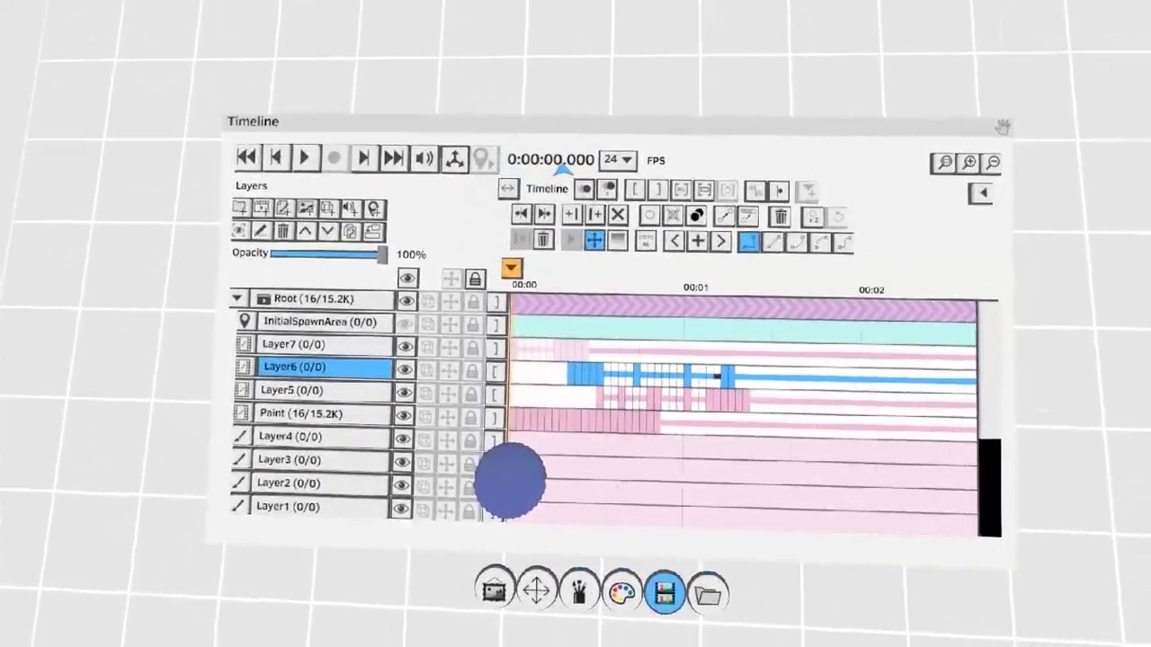
pyautogui.press('space')
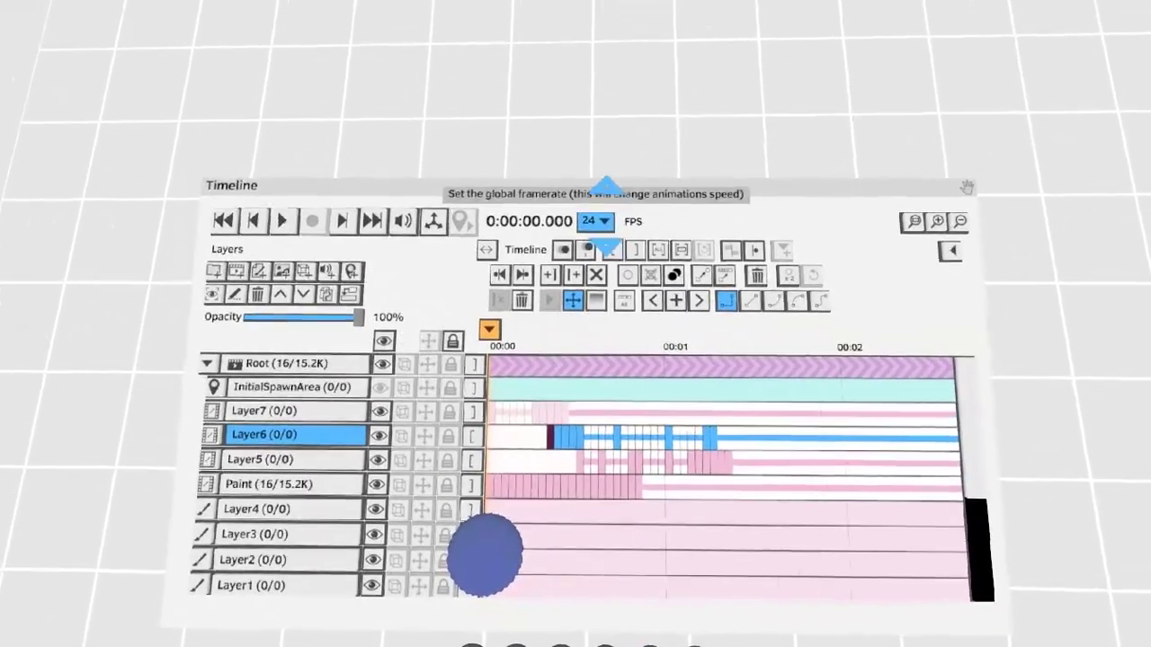
# Step: Set the FPS dropdown to 12 frames per second
pyautogui.scroll(4, 596, 220)
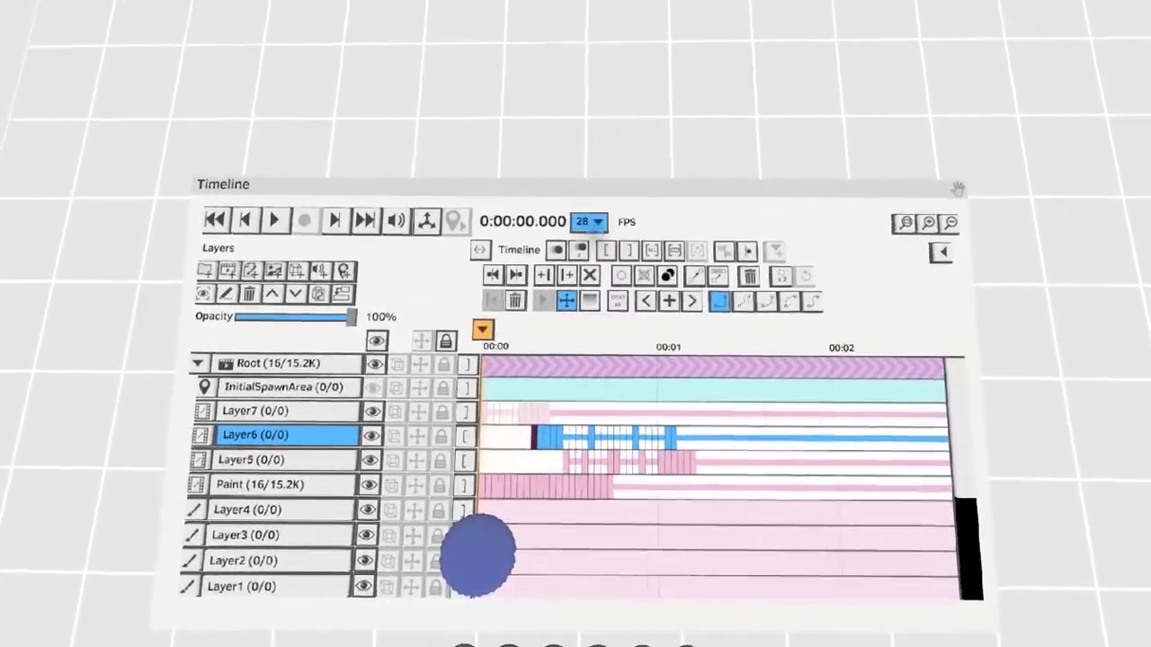
pyautogui.scroll(-7, 593, 222)
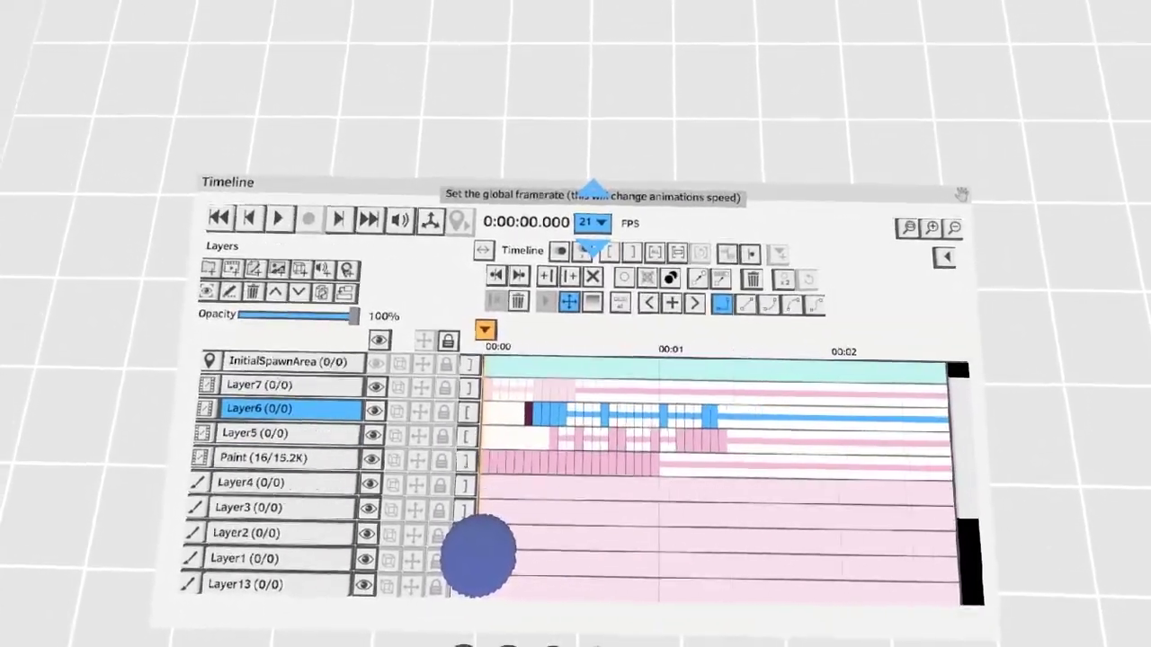
pyautogui.scroll(-9, 593, 222)
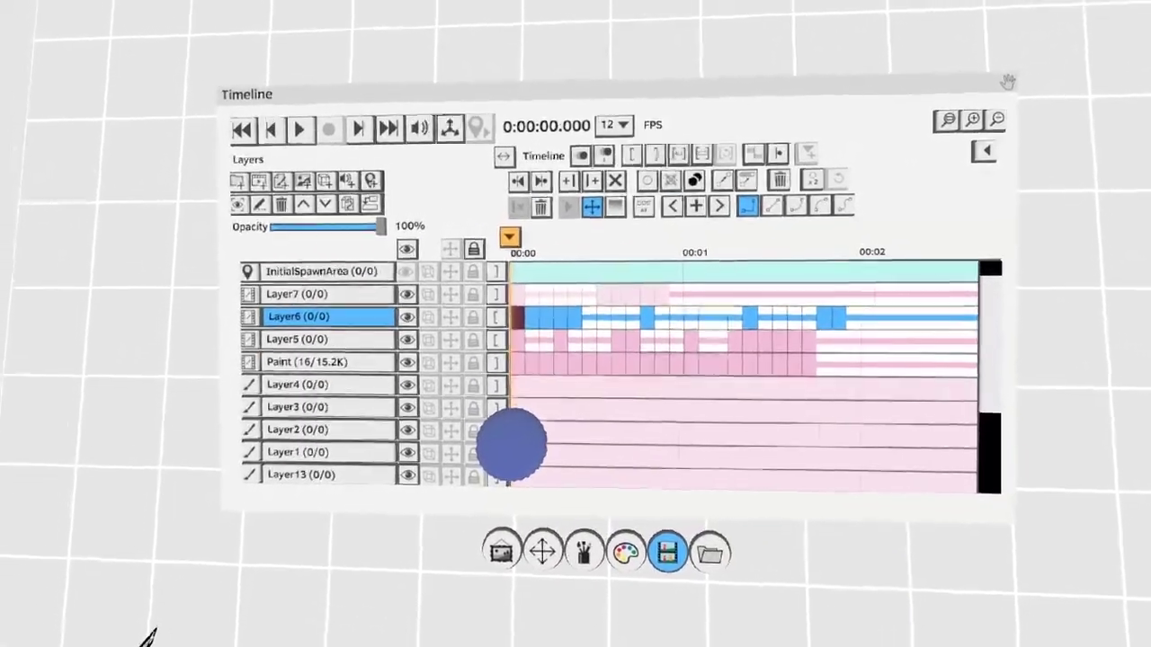
# Step: Create the layer group NewGroup0 and move Layer7 inside it
pyautogui.click(367, 213)
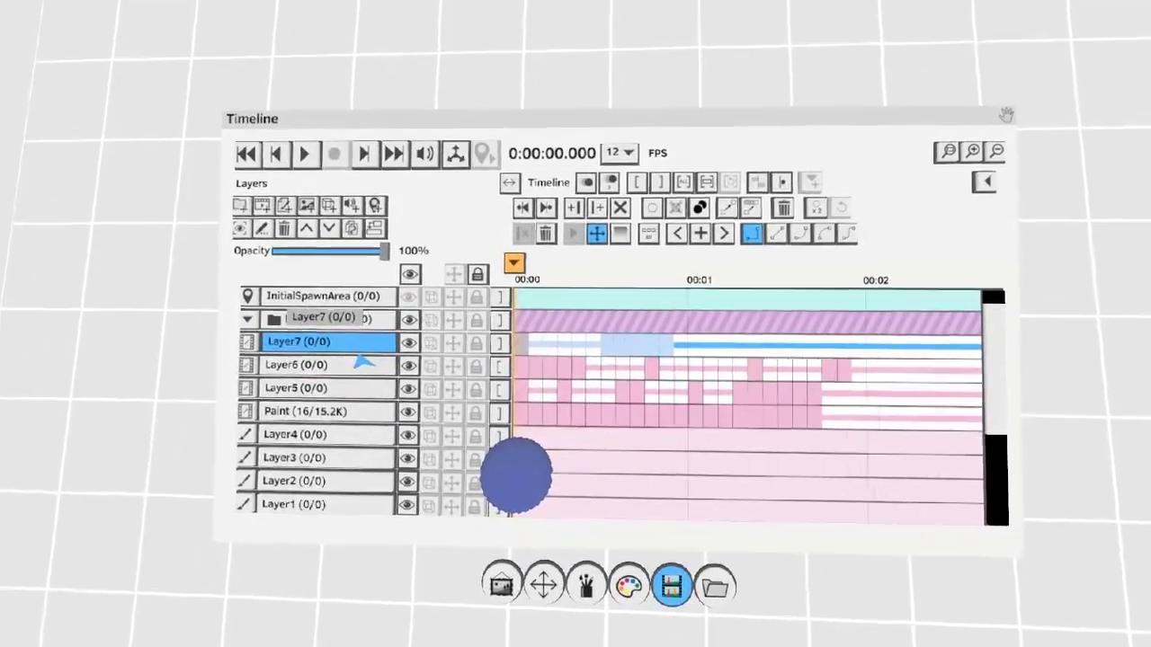
pyautogui.click(378, 319)
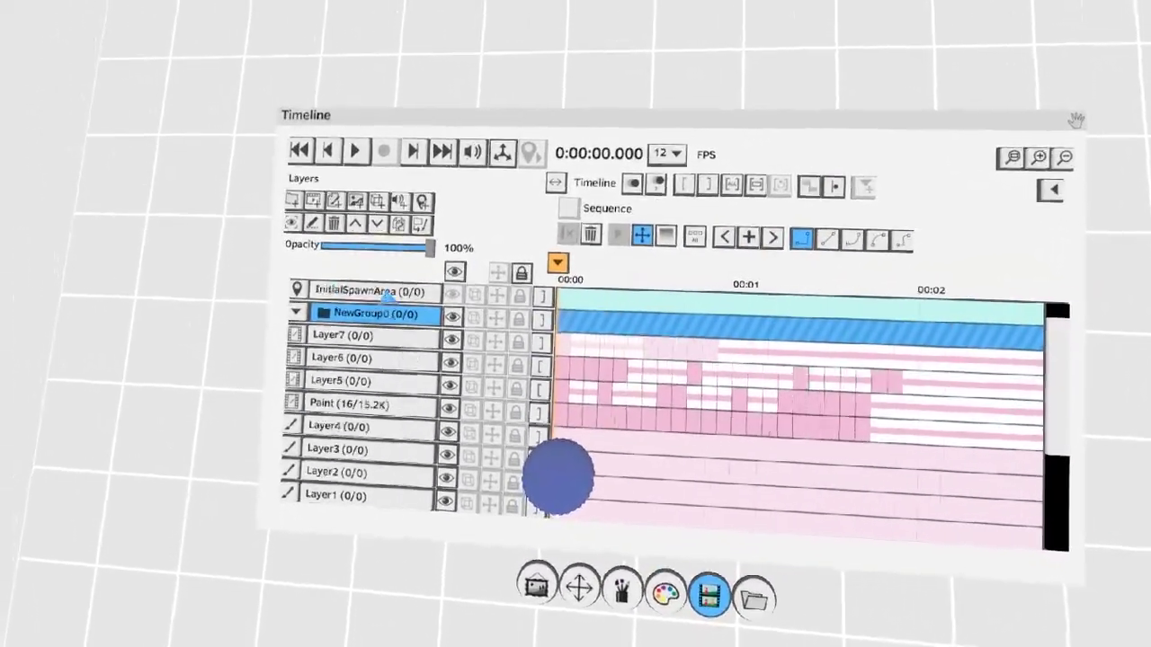
pyautogui.click(342, 298)
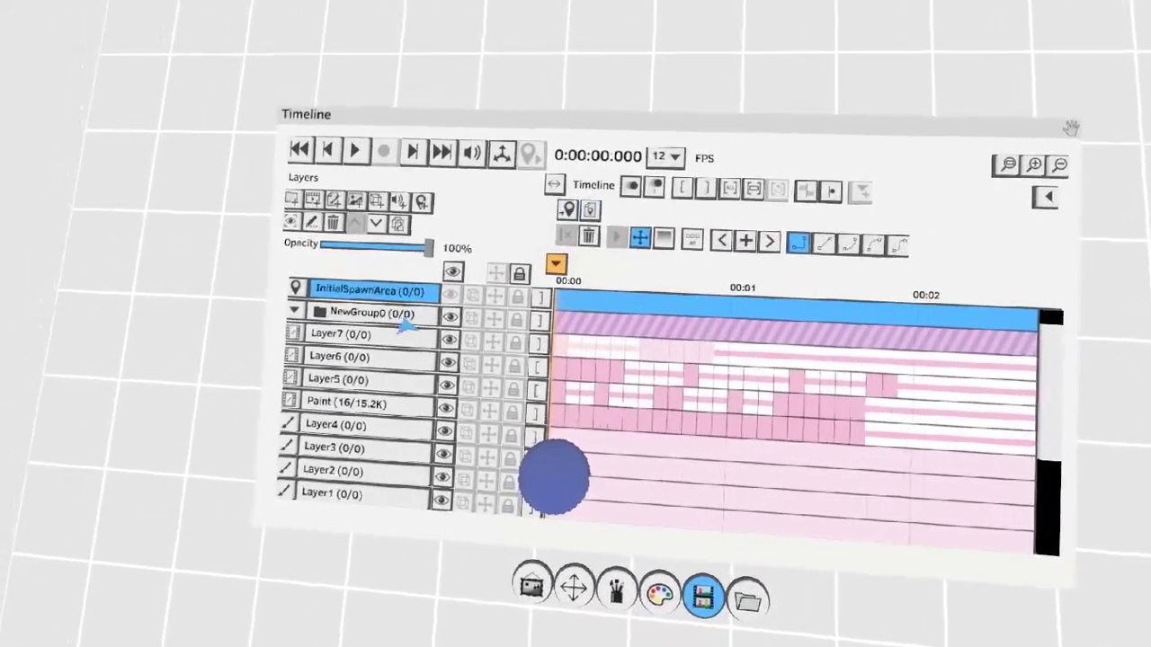
pyautogui.moveTo(383, 350); pyautogui.dragTo(369, 327)
pyautogui.click(573, 402)
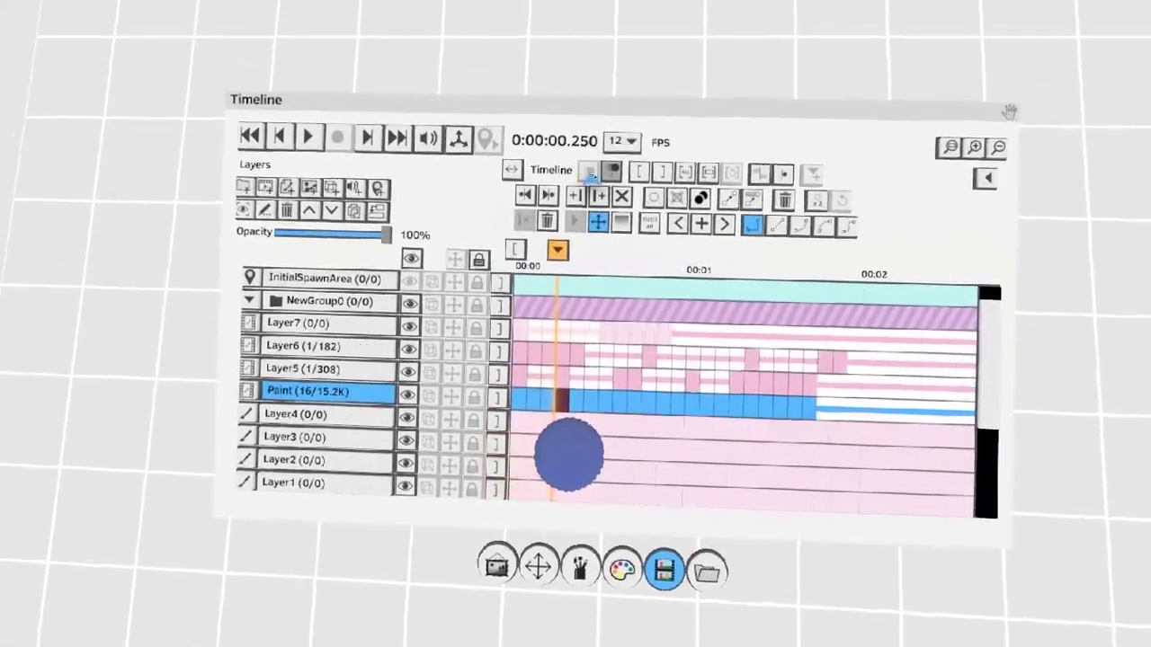
# Step: Turn on onion skinning to show ghosted circles from neighbouring frames
pyautogui.click(589, 173)
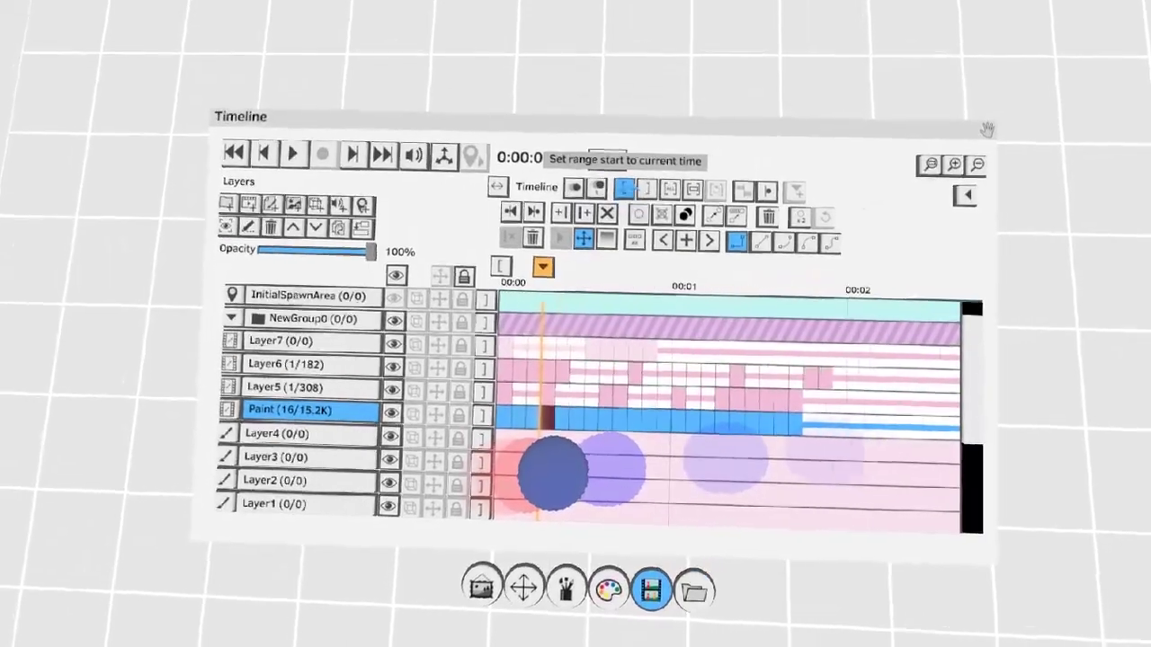
# Step: Loop playback from the current time to about 1.2 s, then reset the range to all
pyautogui.click(623, 188)
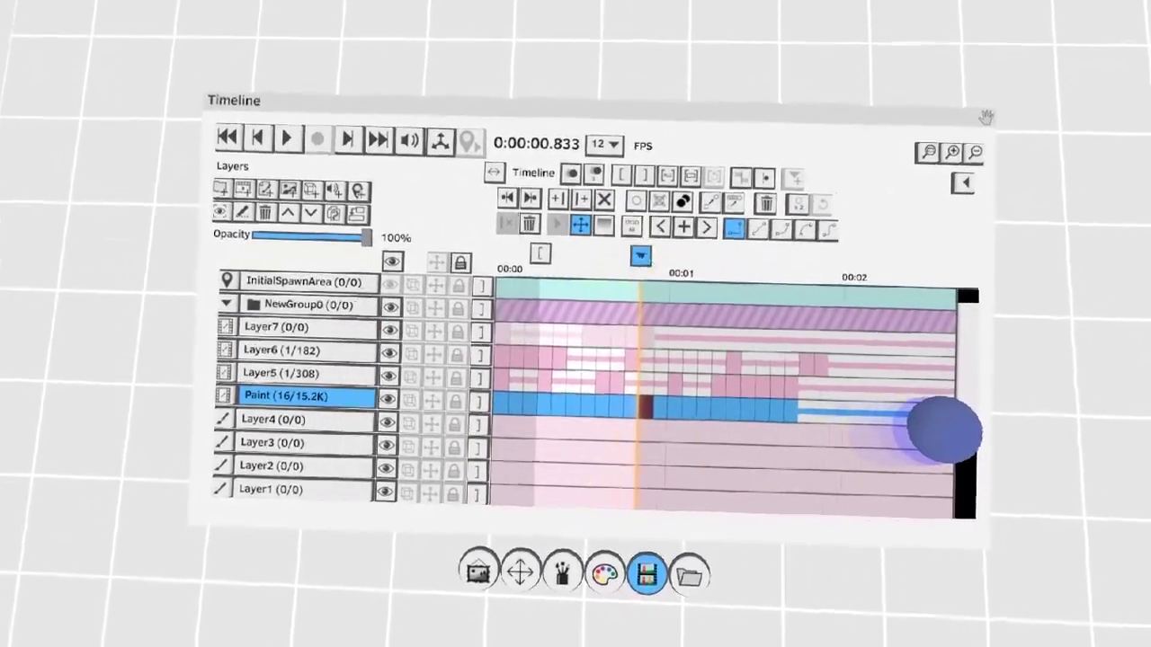
pyautogui.press('space')
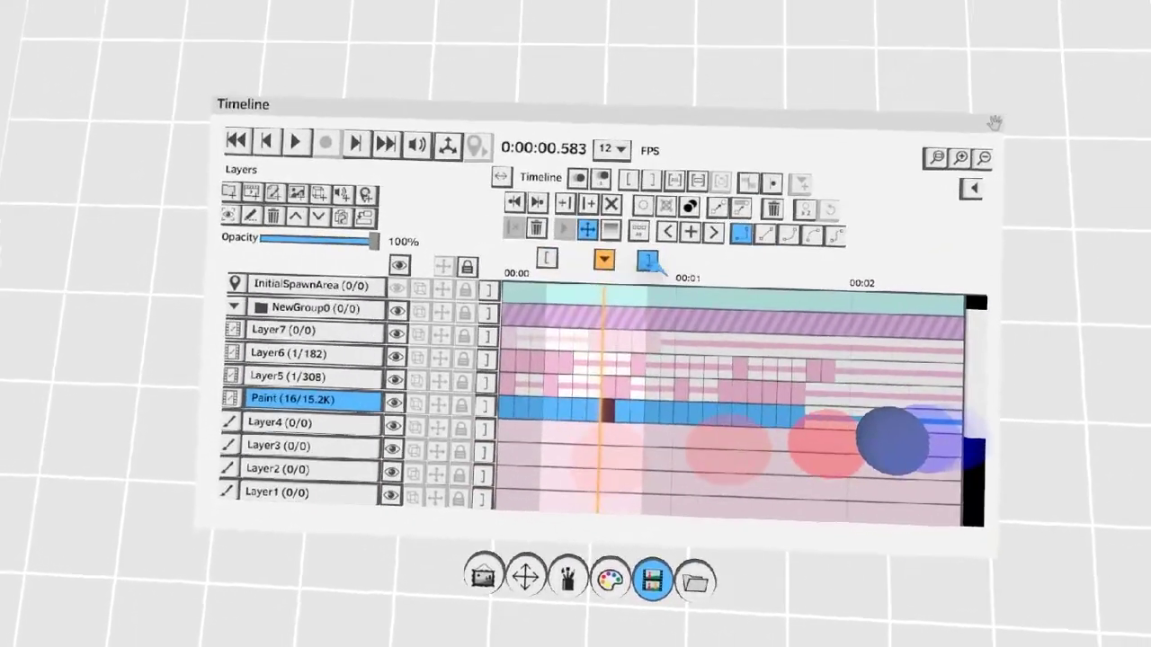
pyautogui.moveTo(653, 259)
pyautogui.mouseDown()
pyautogui.moveTo(725, 254)
pyautogui.moveTo(749, 266)
pyautogui.mouseUp()
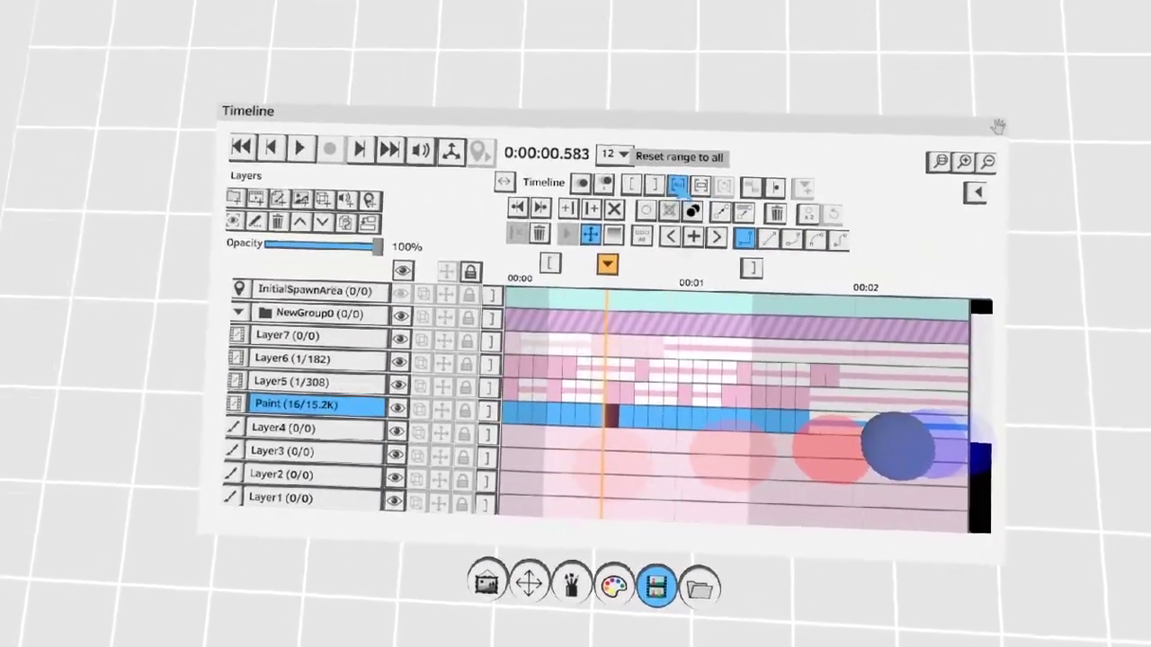
pyautogui.click(677, 184)
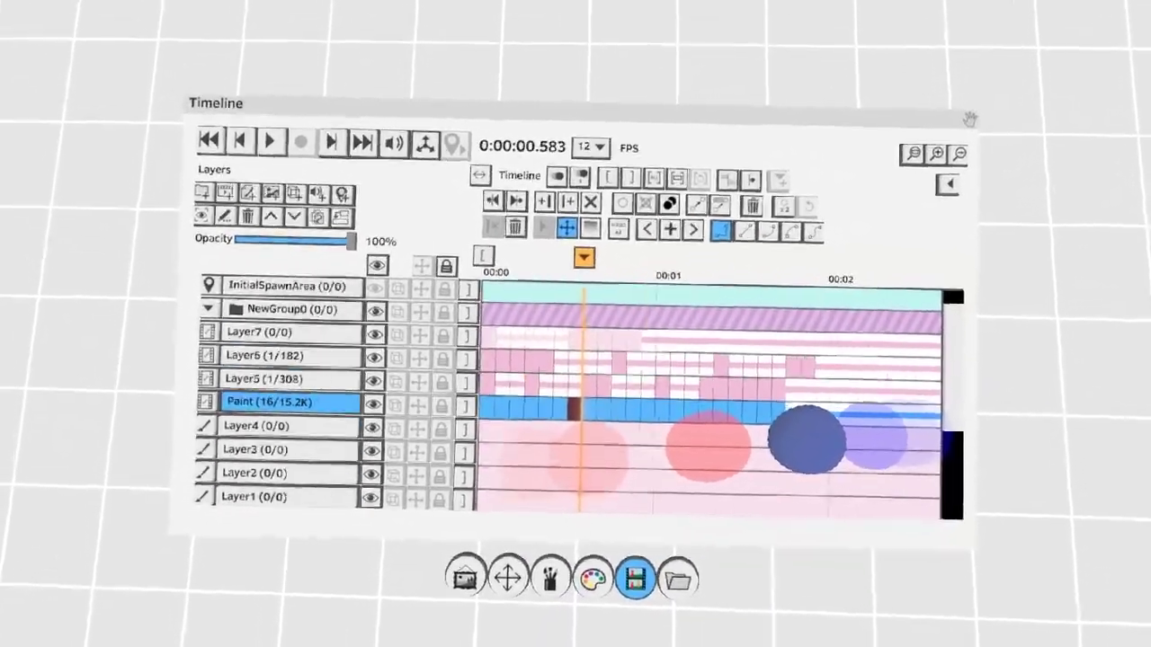
# Step: End the Paint layer at 1.75 seconds
pyautogui.click(782, 268)
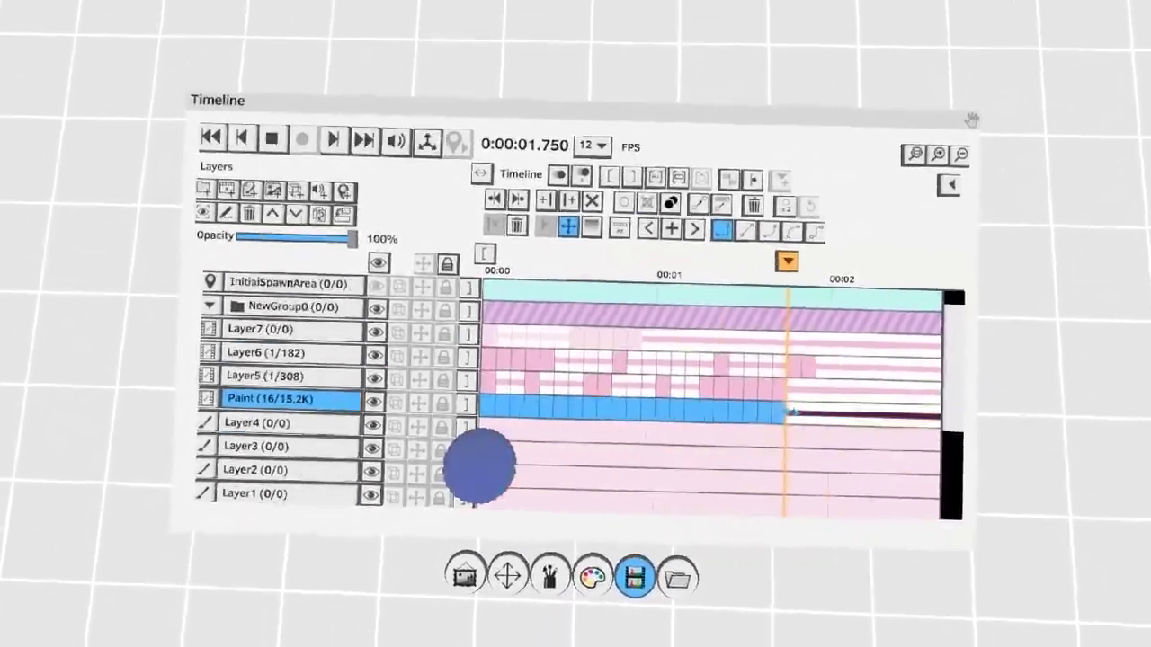
pyautogui.click(461, 401)
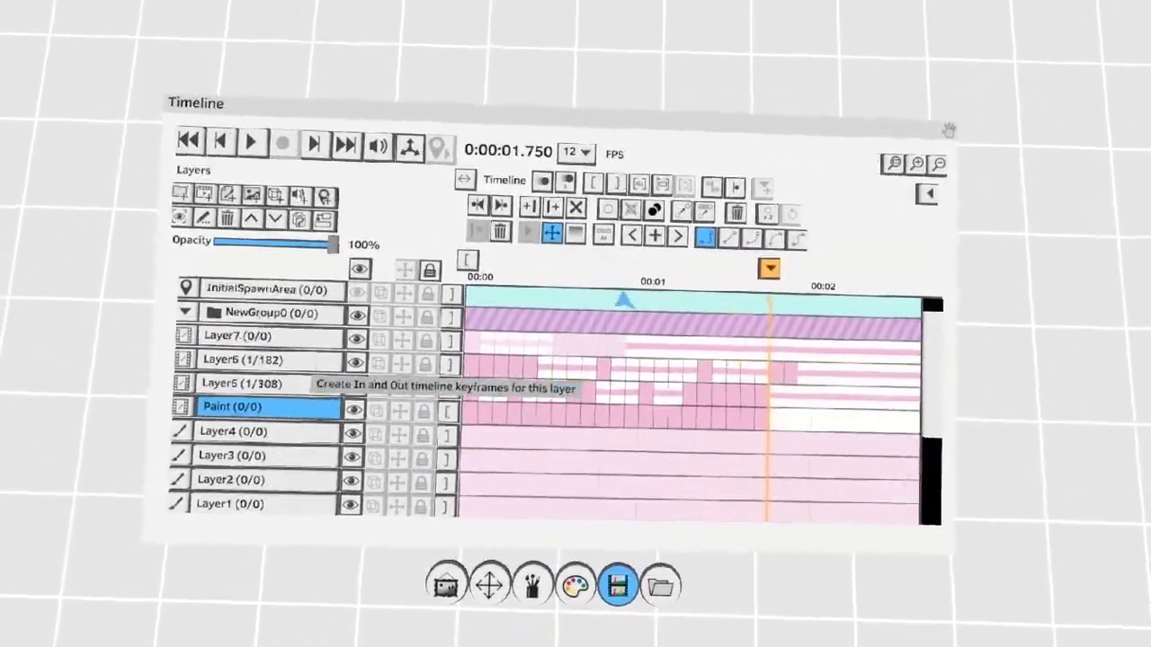
pyautogui.click(673, 415)
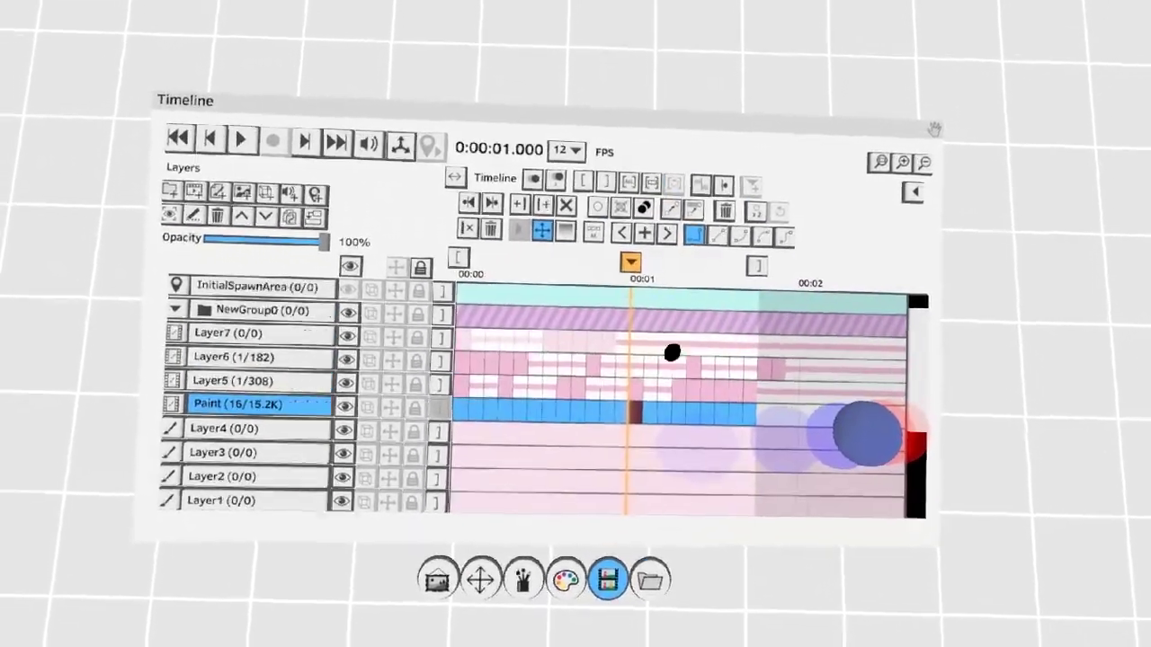
# Step: Select InitialSpawnArea, play the animation, and jump back to the timeline start
pyautogui.click(720, 190)
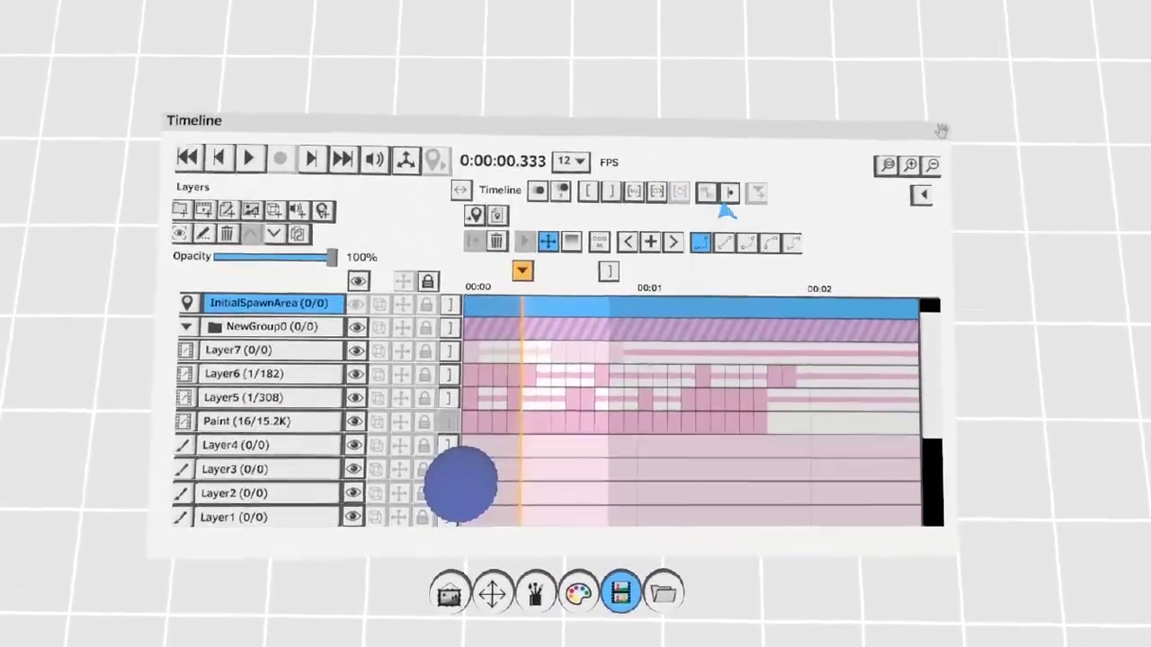
pyautogui.click(729, 192)
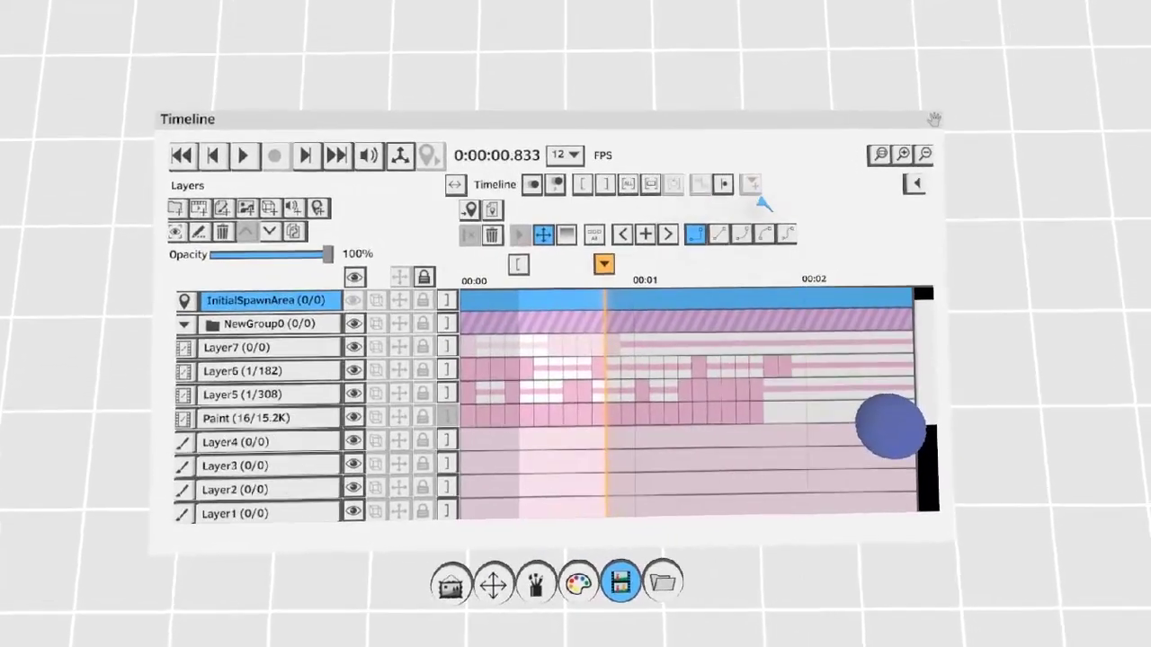
pyautogui.click(521, 236)
# Step: Stop playback and add a new paint layer at the top of the list
pyautogui.click(775, 180)
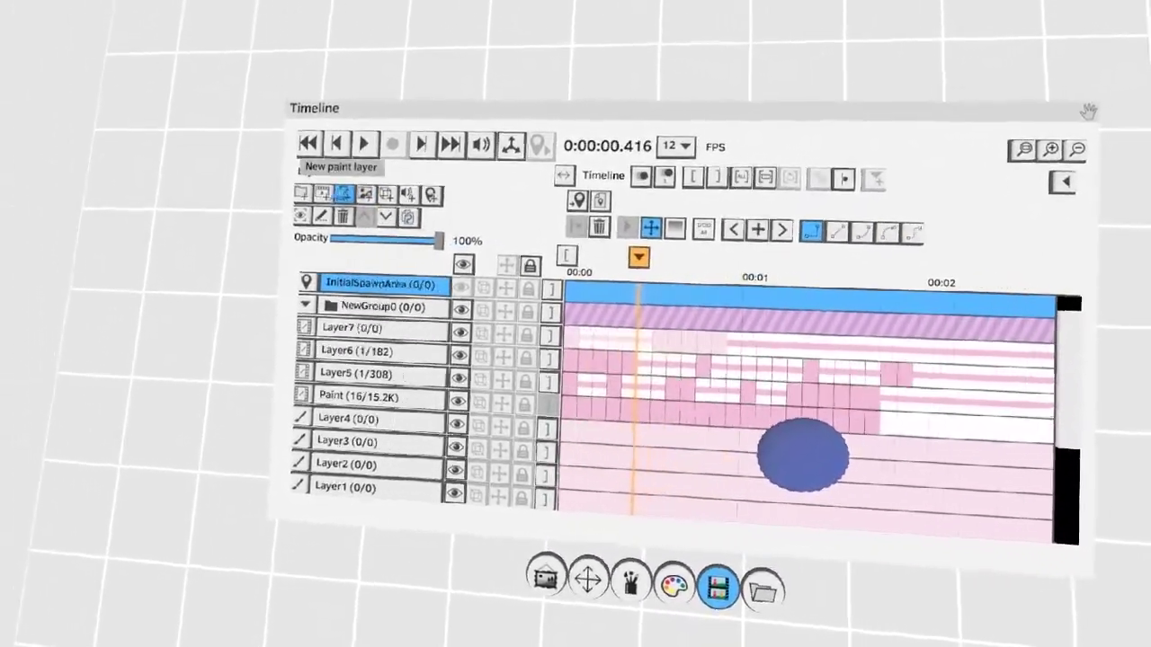
pyautogui.click(338, 189)
pyautogui.click(338, 189)
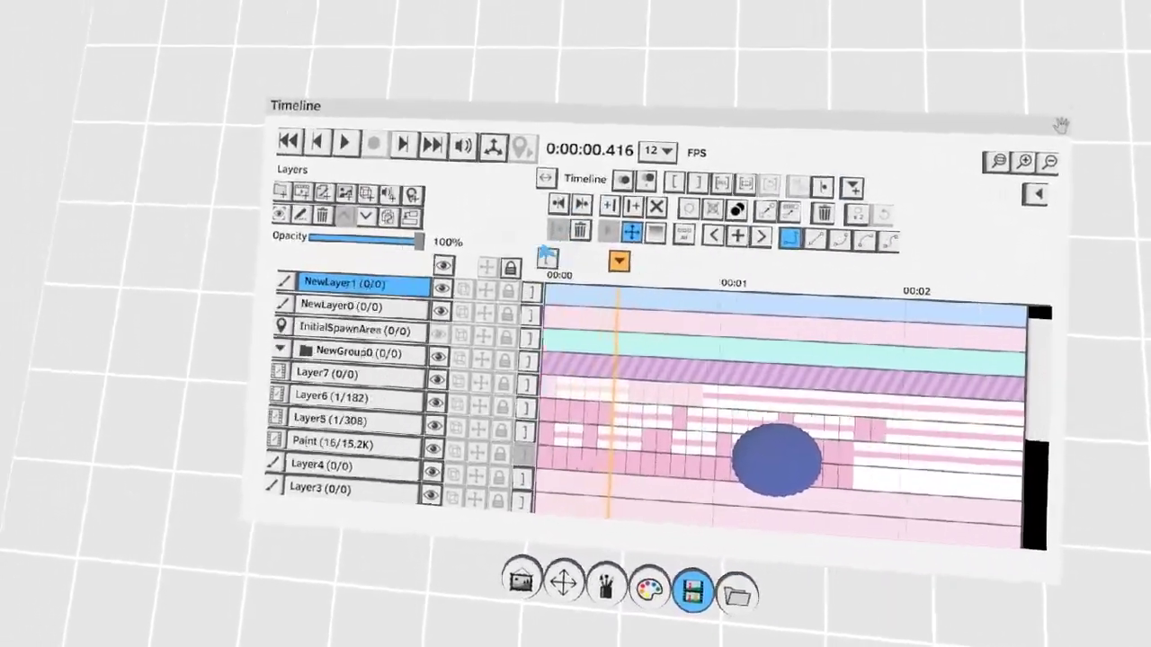
# Step: Add another paint layer, then step Layer5 forward and back between keyframes
pyautogui.click(346, 193)
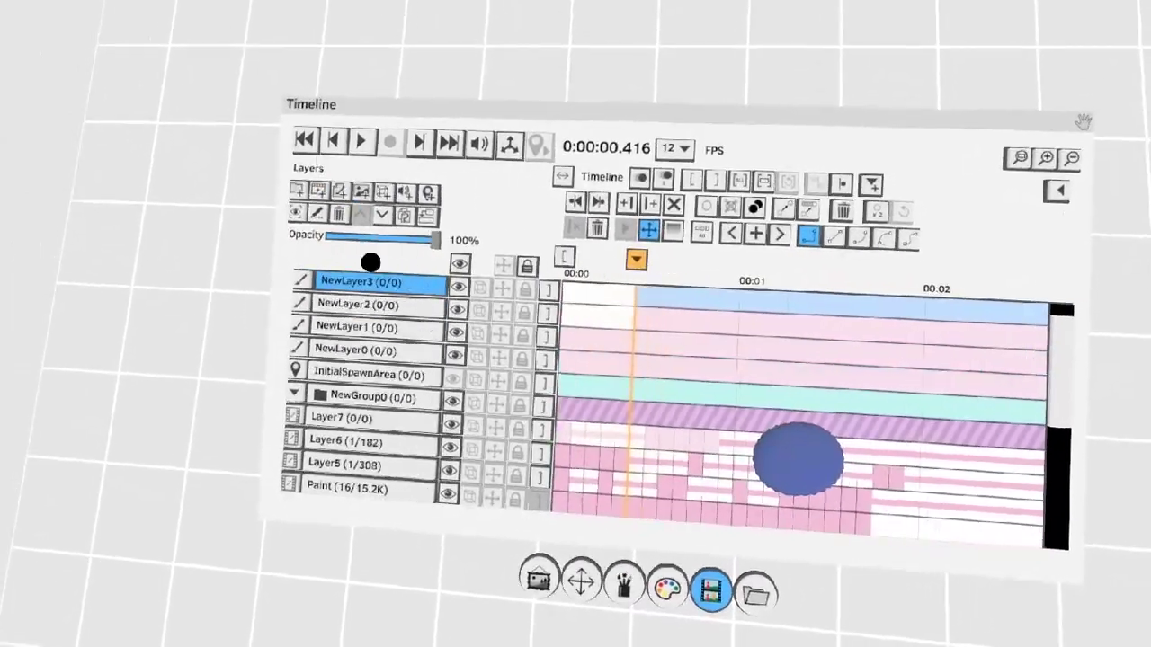
pyautogui.click(495, 367)
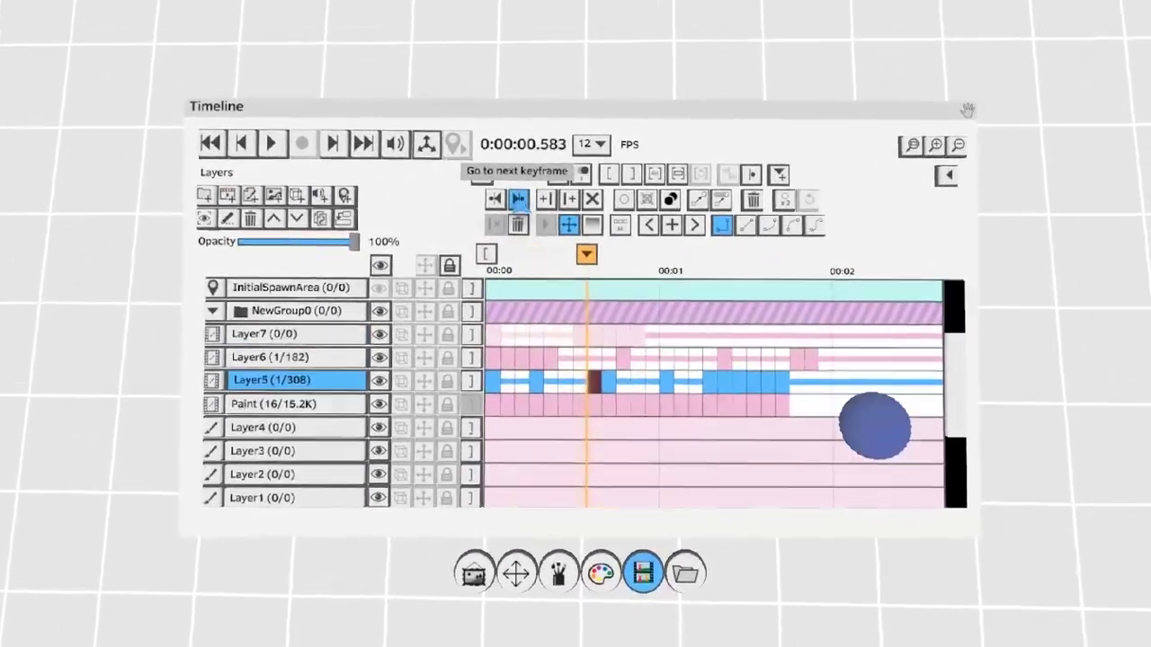
pyautogui.click(519, 199)
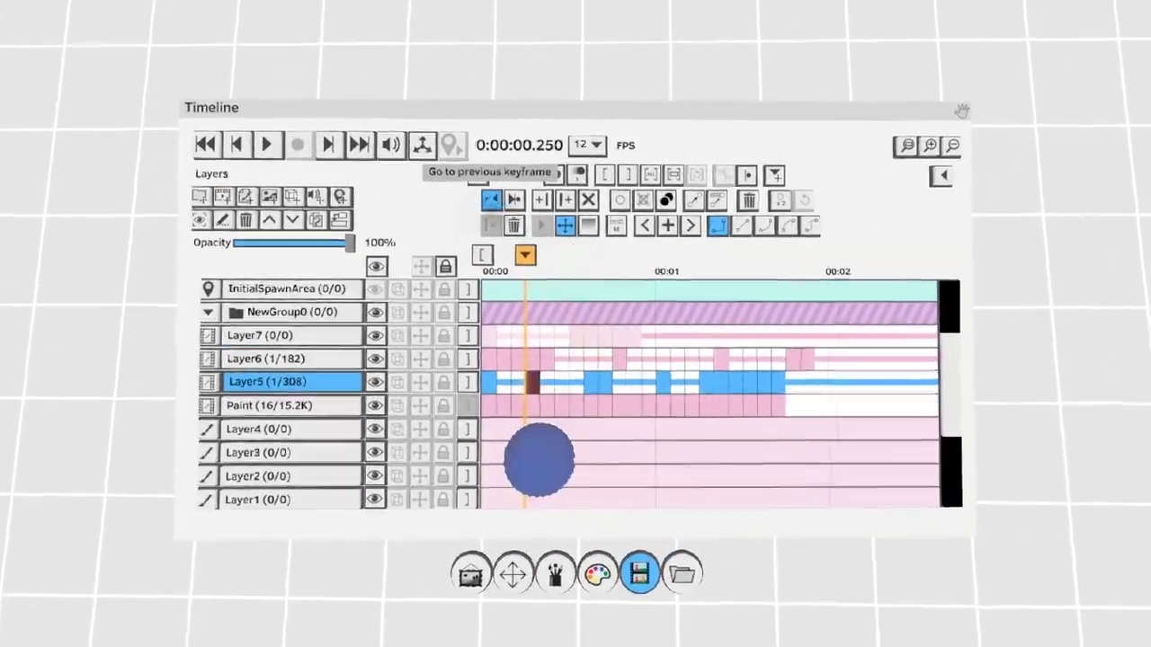
pyautogui.click(490, 199)
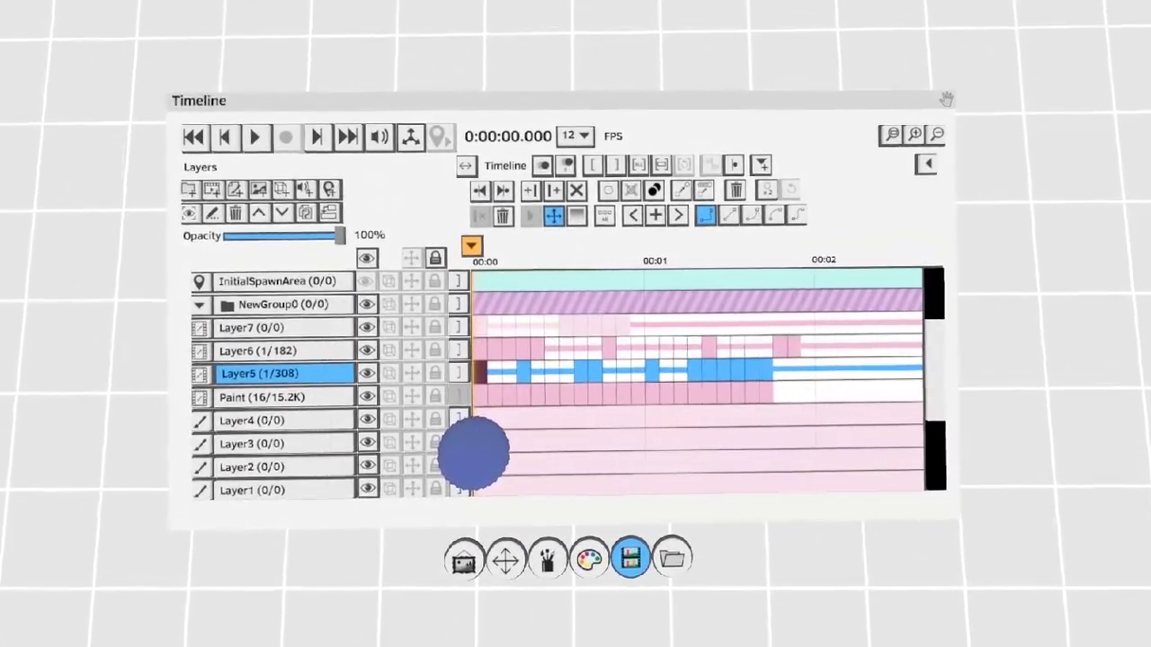
# Step: Delete several Layer5 frames from 0.666 seconds, then scrub the playhead to 1 second
pyautogui.click(598, 441)
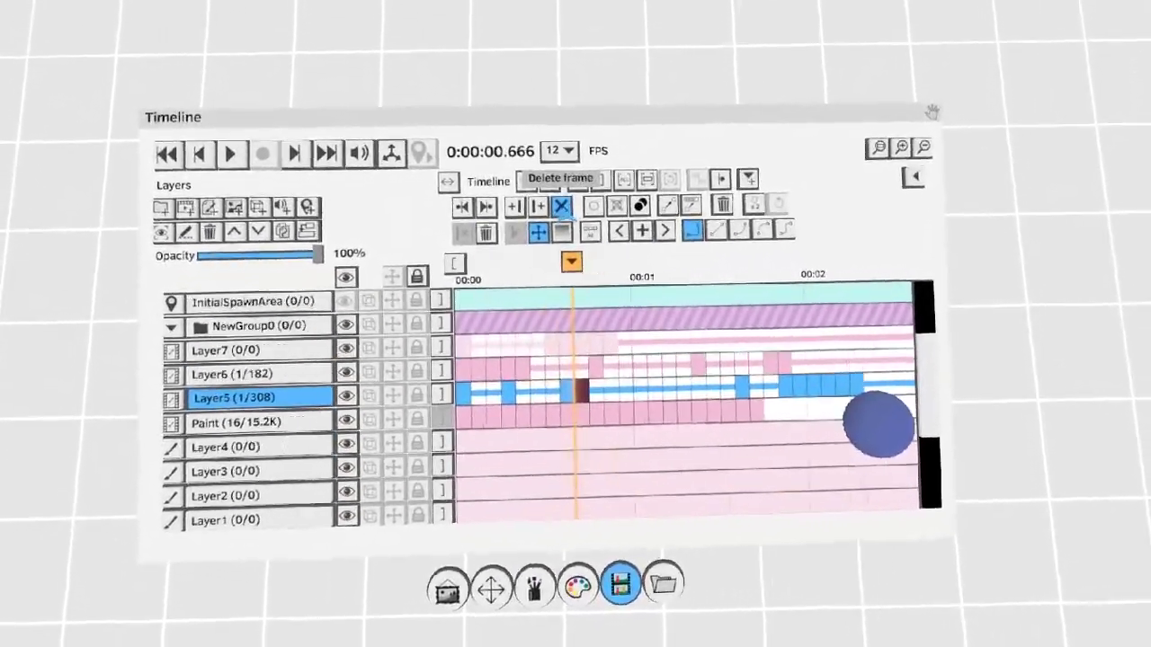
pyautogui.click(561, 206)
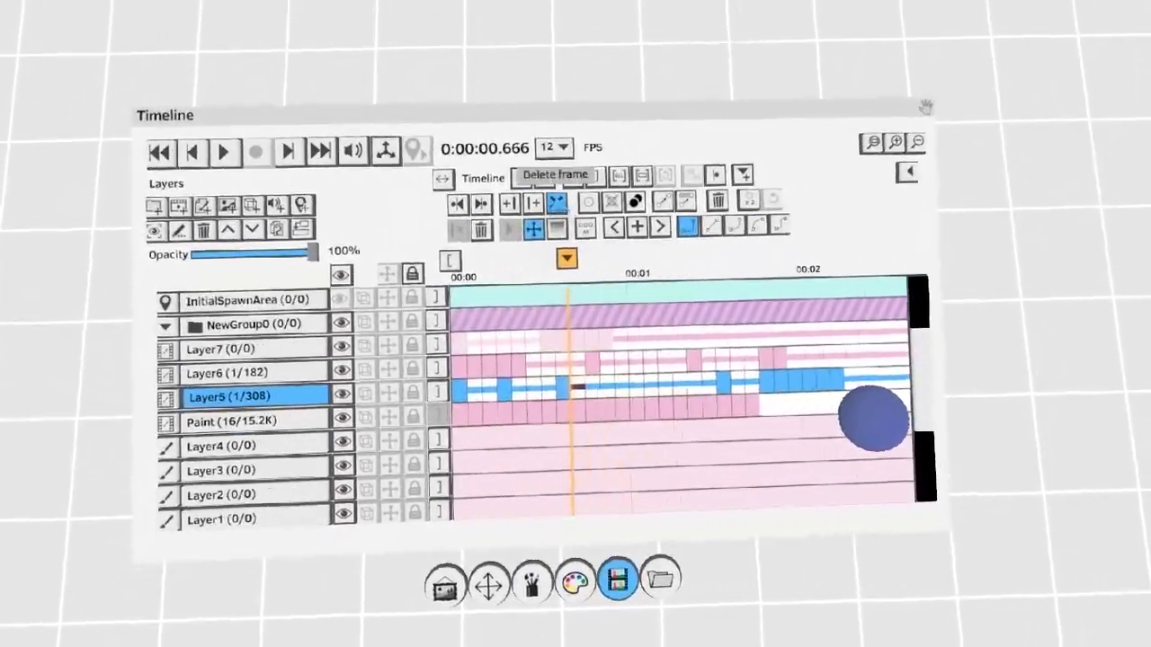
pyautogui.click(561, 199)
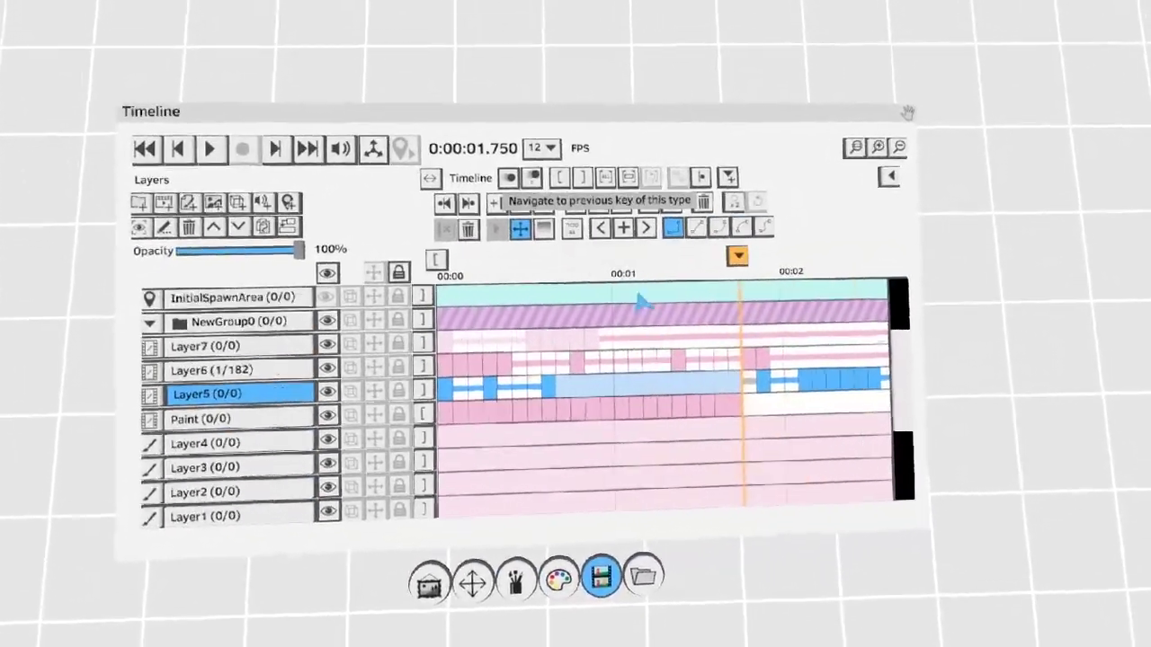
pyautogui.click(641, 385)
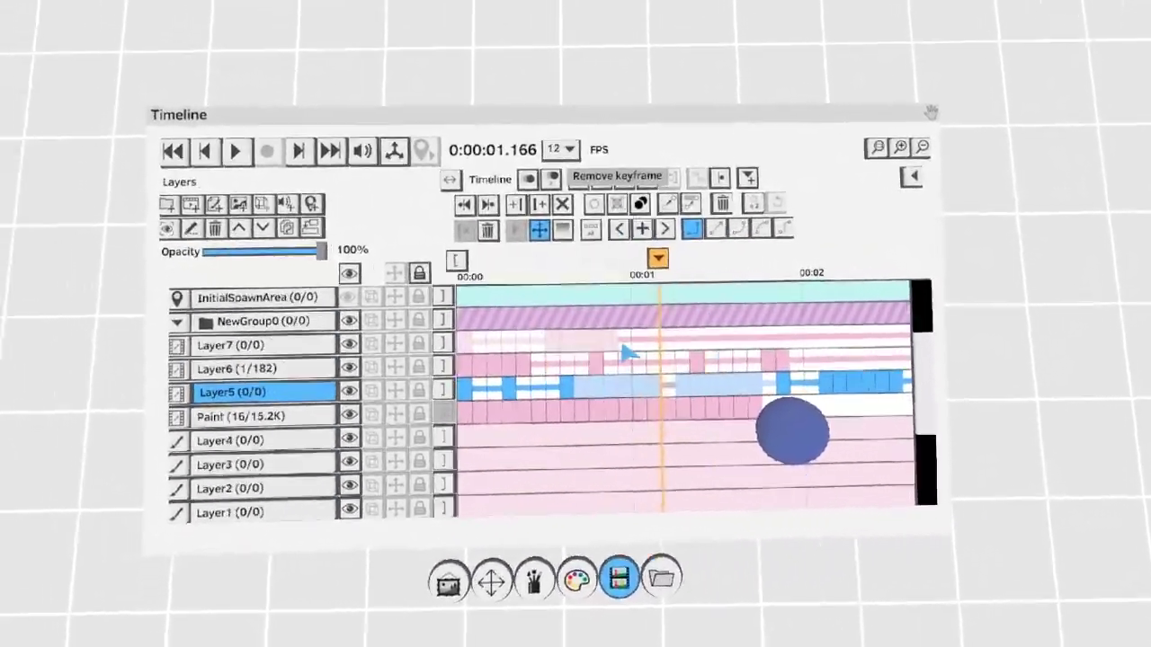
pyautogui.click(621, 316)
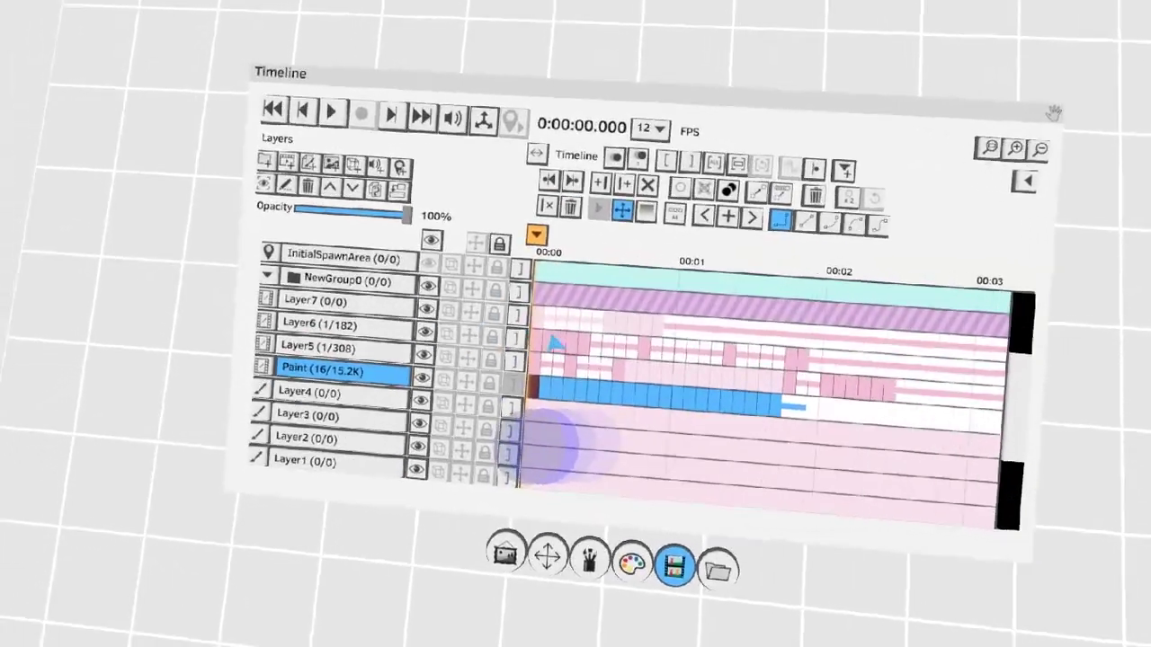
# Step: Paste the drawing across Layer7's frames, remove its animation frames, and make Paint active
pyautogui.click(600, 366)
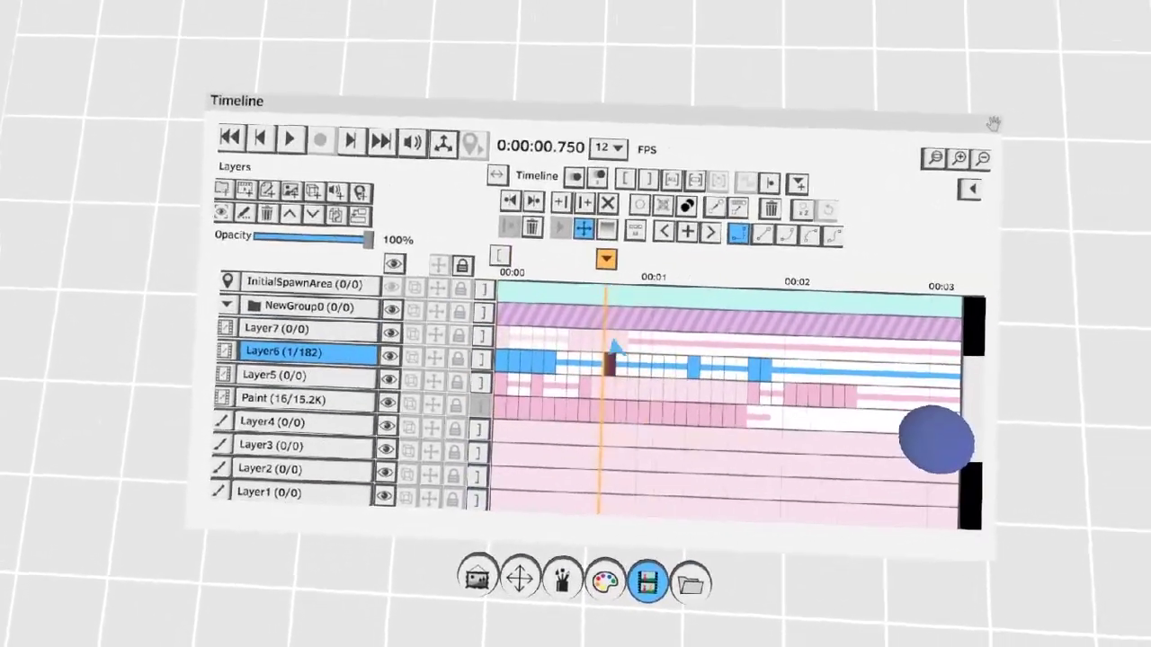
pyautogui.click(597, 336)
pyautogui.hotkey('ctrl', 'v')
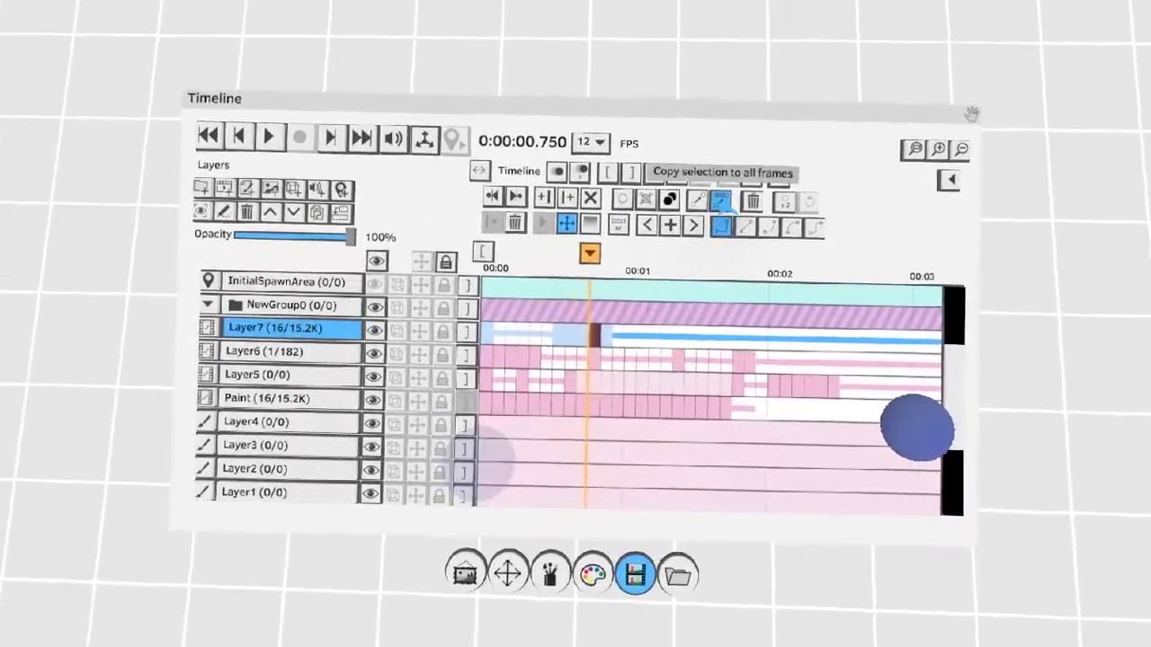
pyautogui.click(723, 205)
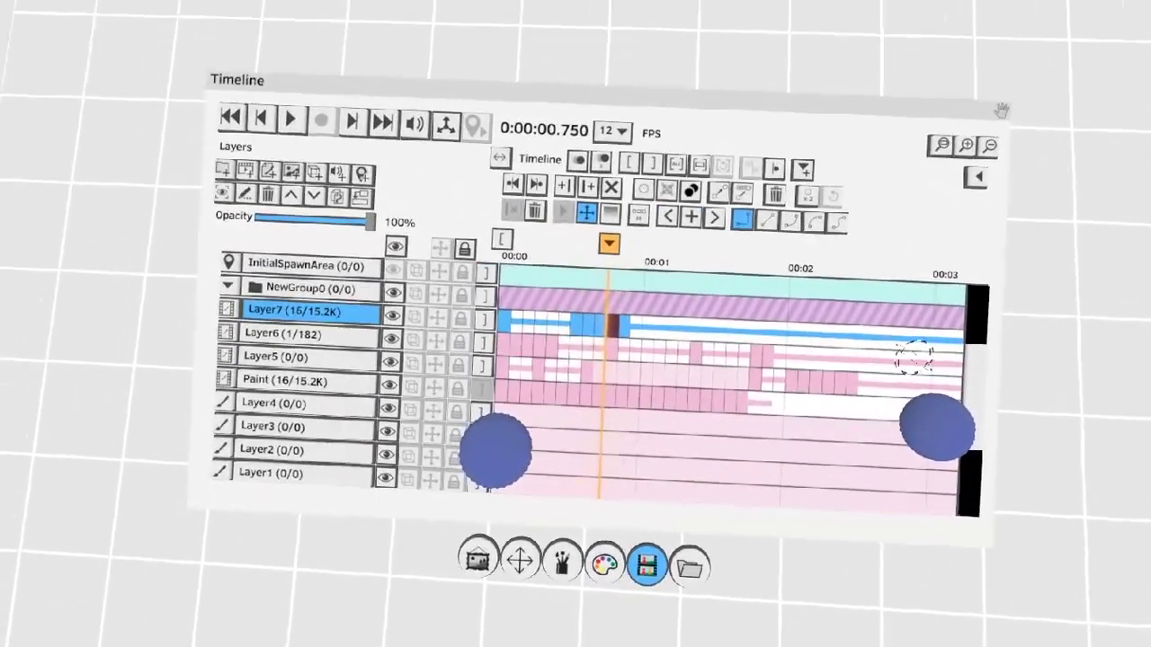
pyautogui.press('space')
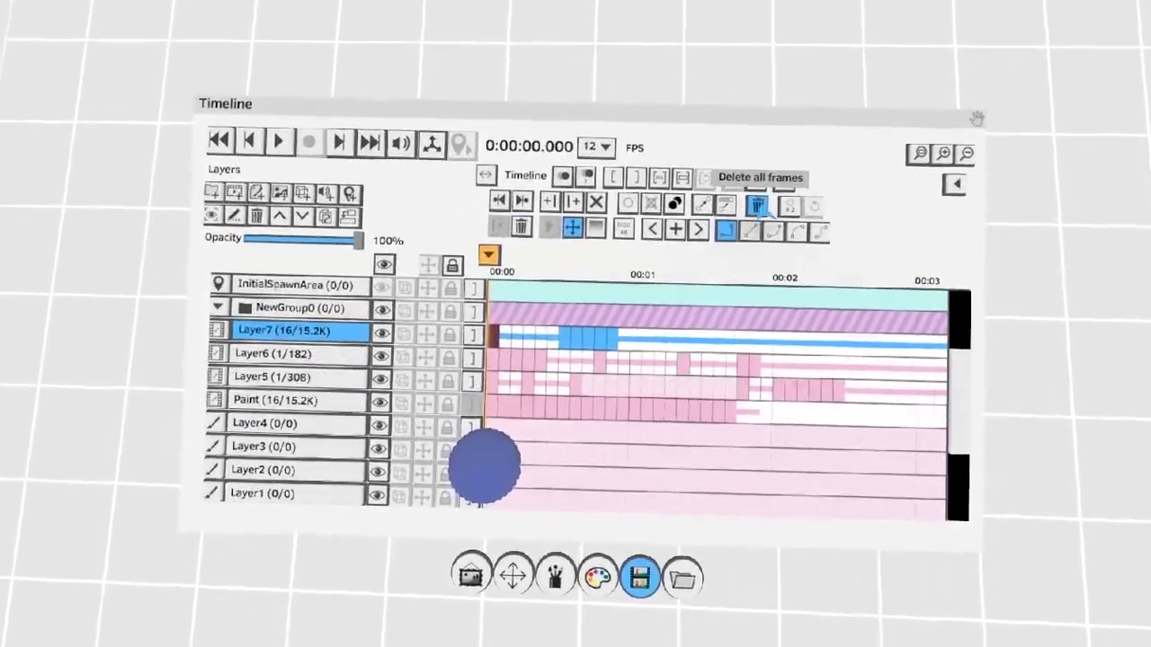
pyautogui.click(758, 205)
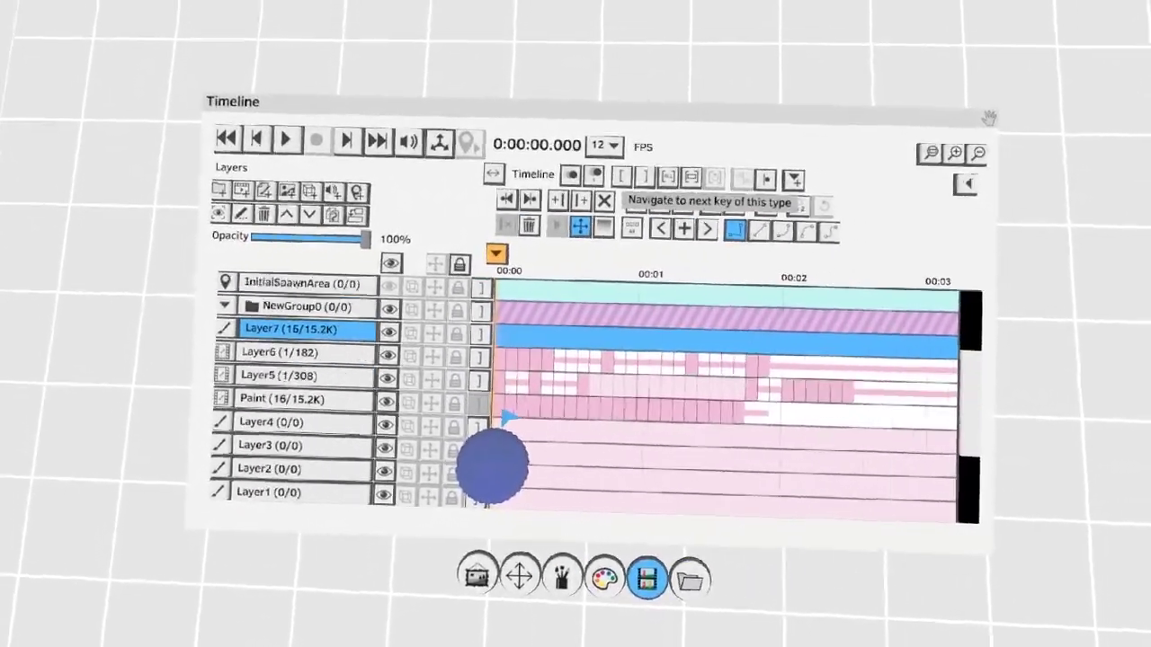
pyautogui.click(501, 405)
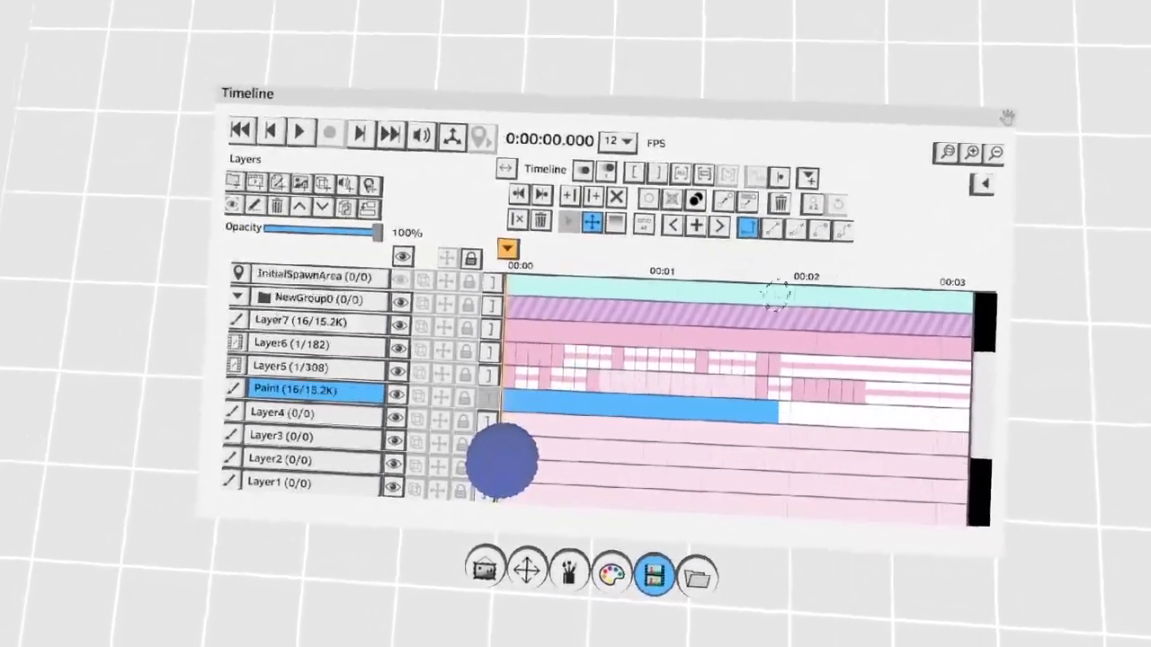
# Step: Delete Layer7, repeat Paint's frames twice, and set the frame rate to 24 FPS
pyautogui.click(760, 203)
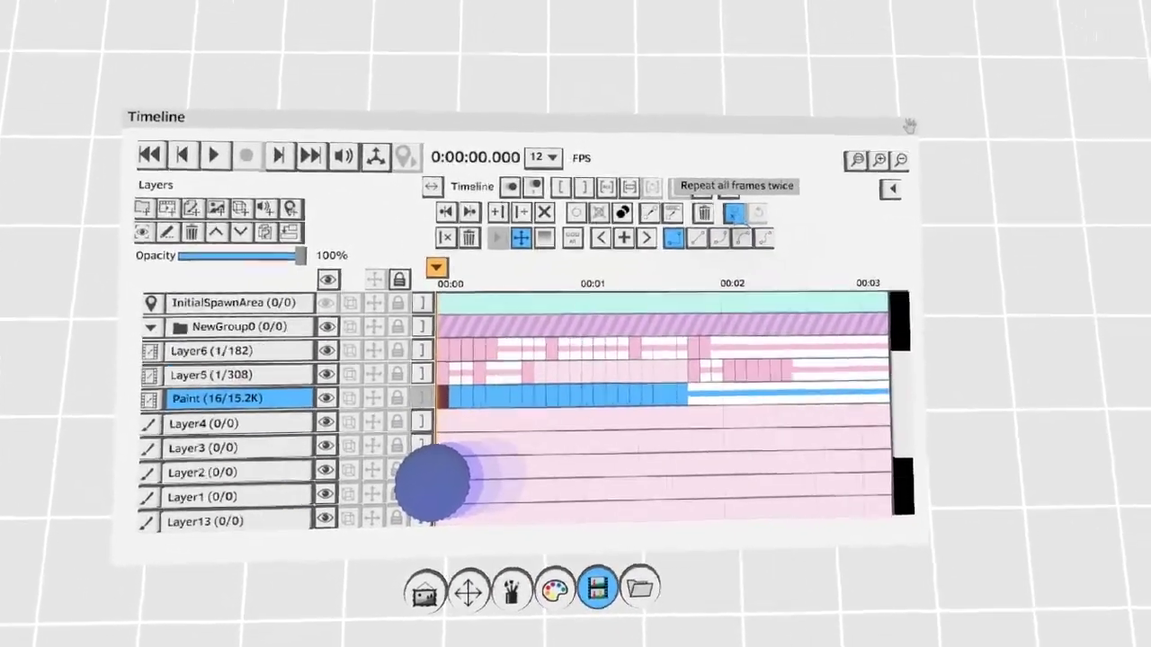
pyautogui.click(734, 212)
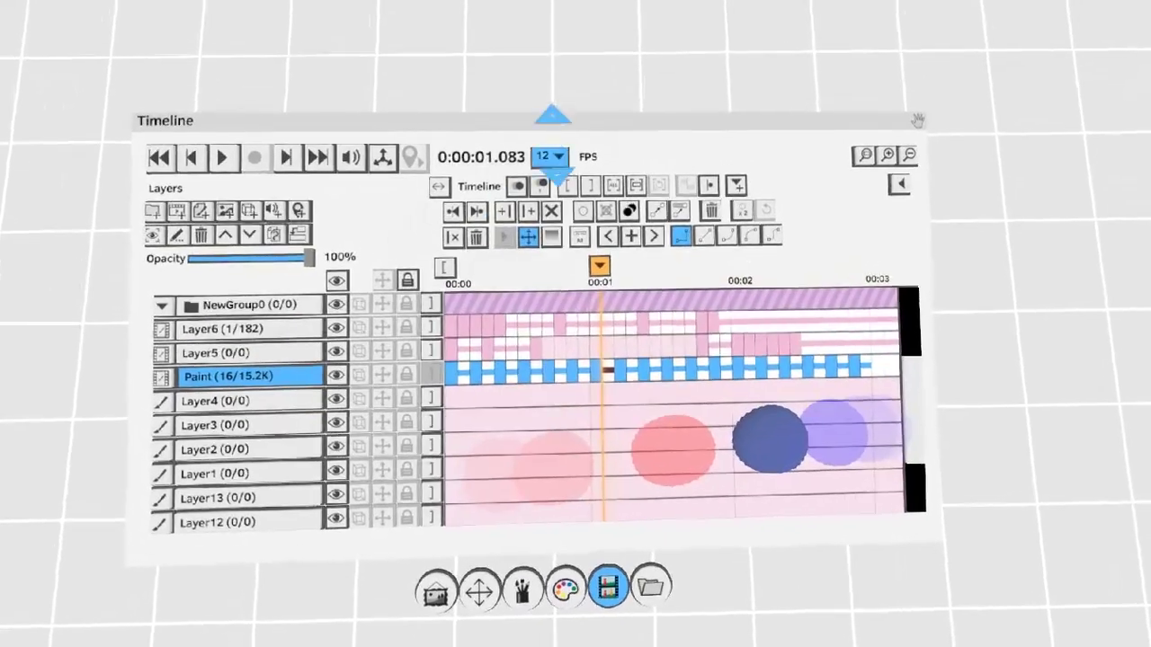
pyautogui.scroll(1, 558, 162)
pyautogui.scroll(2, 557, 162)
pyautogui.scroll(2, 557, 167)
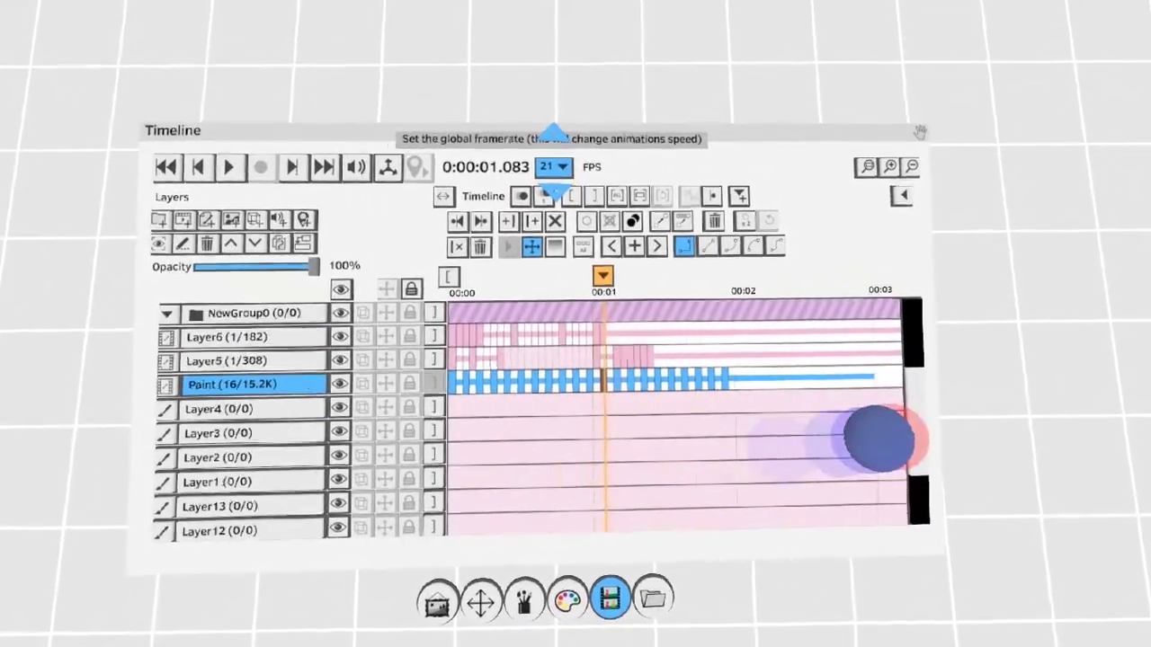
pyautogui.scroll(-1, 558, 162)
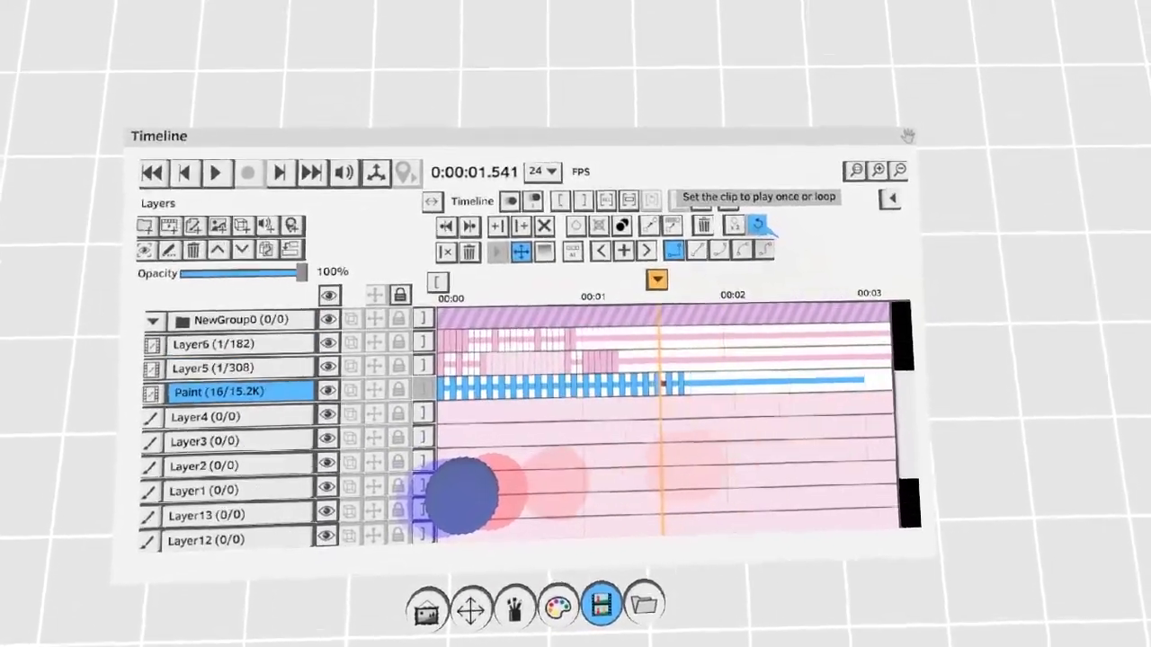
# Step: Loop the Paint clip, play it once, and trim Layer5's clip to a short start span
pyautogui.click(761, 220)
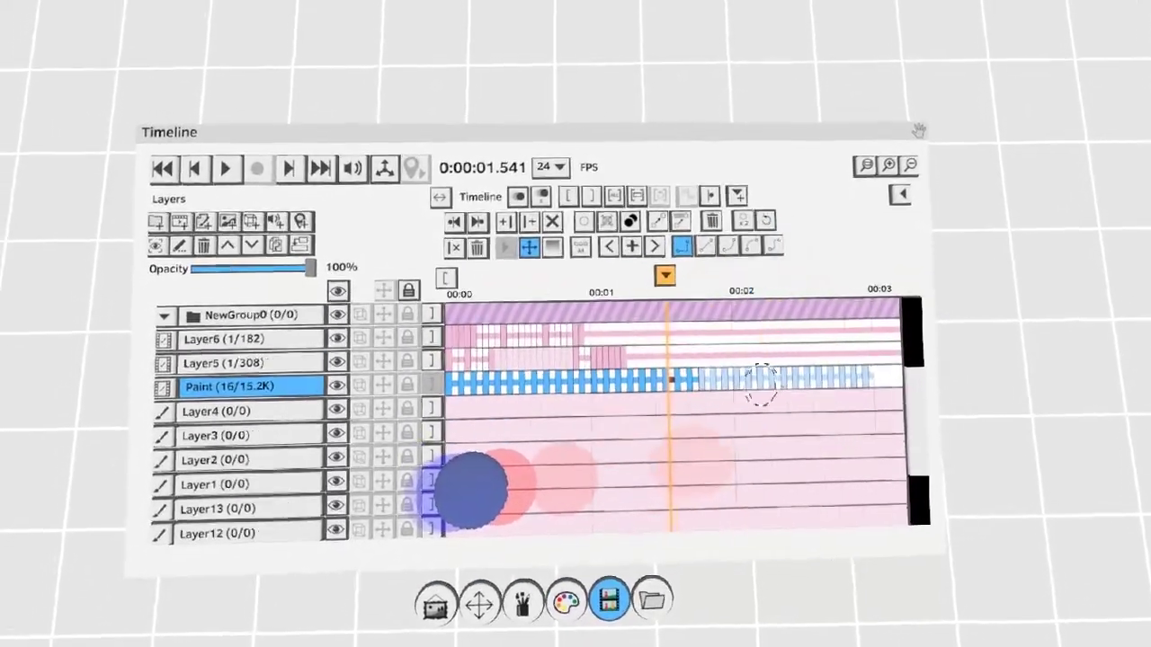
pyautogui.click(442, 486)
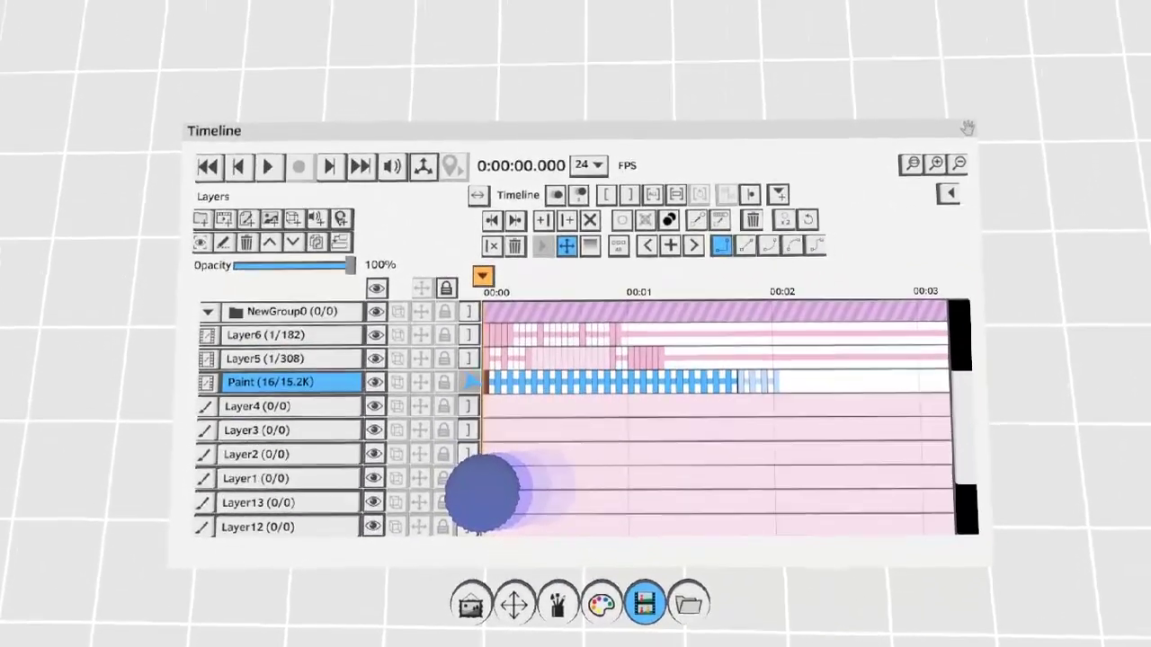
pyautogui.press('space')
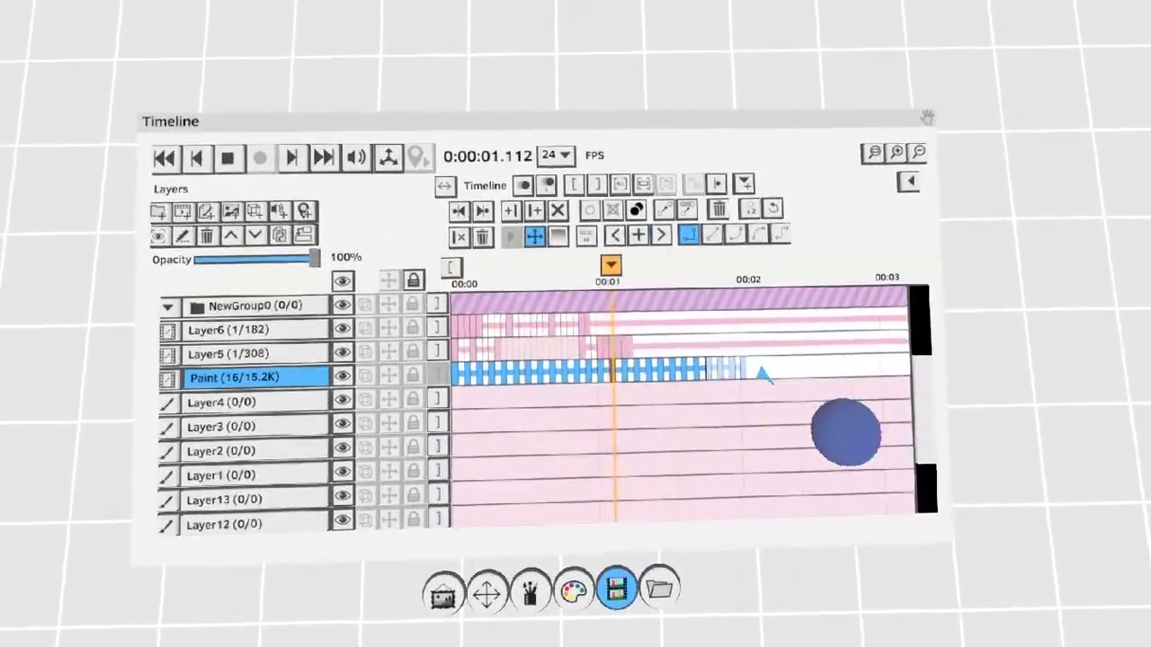
pyautogui.press('space')
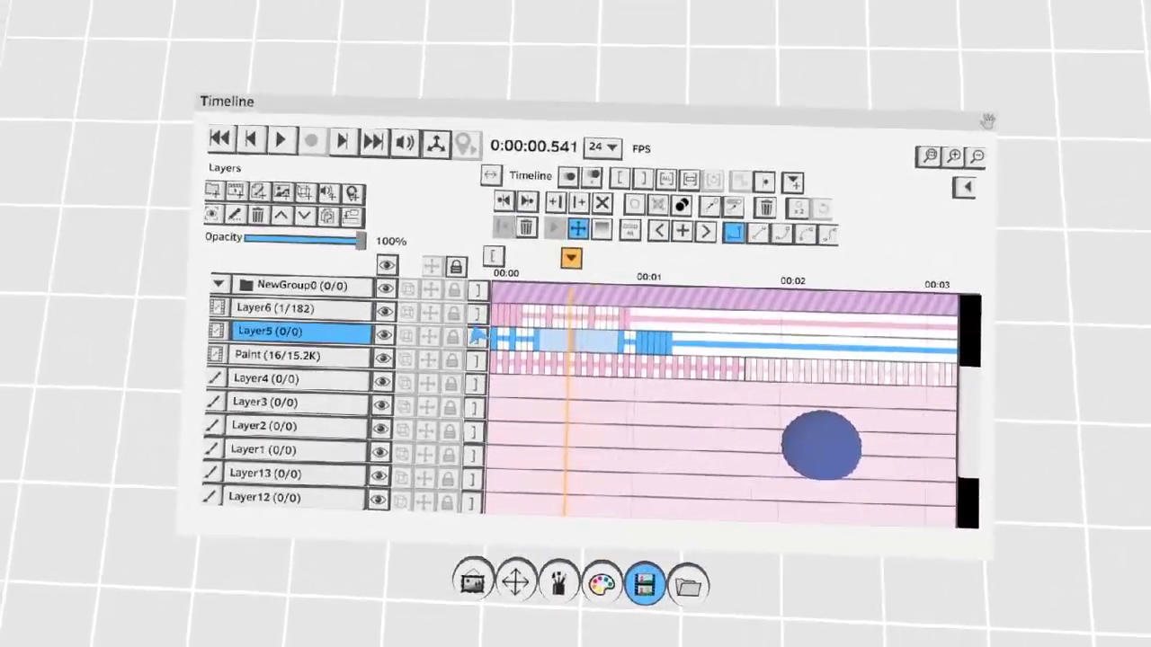
pyautogui.click(474, 343)
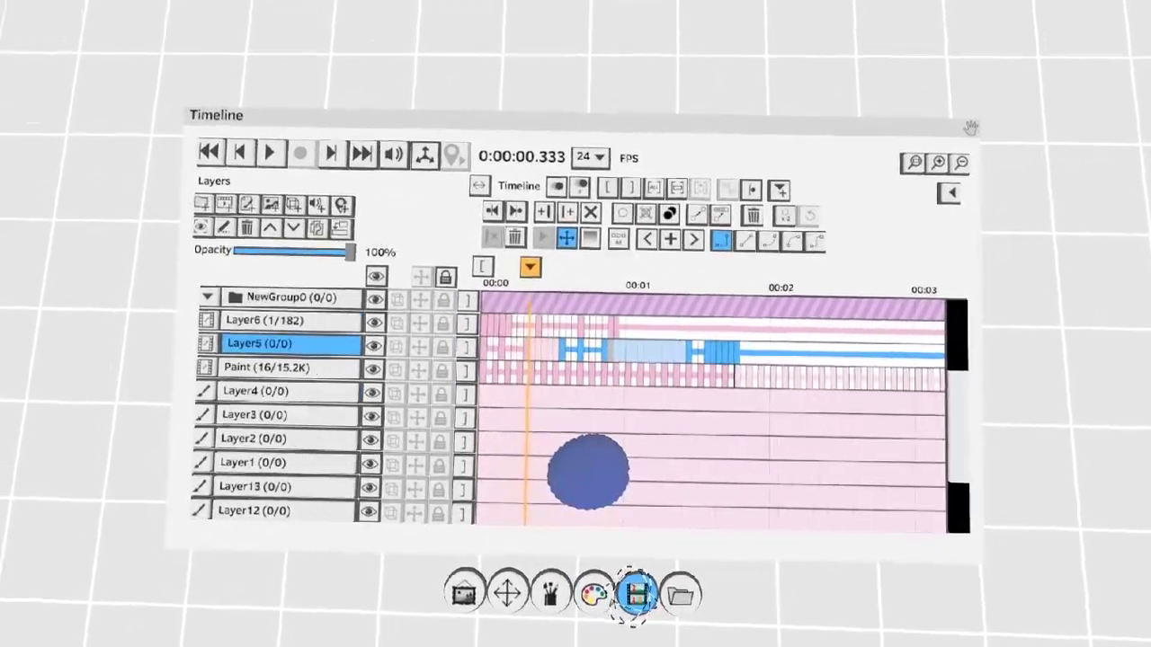
pyautogui.moveTo(562, 352); pyautogui.dragTo(517, 364)
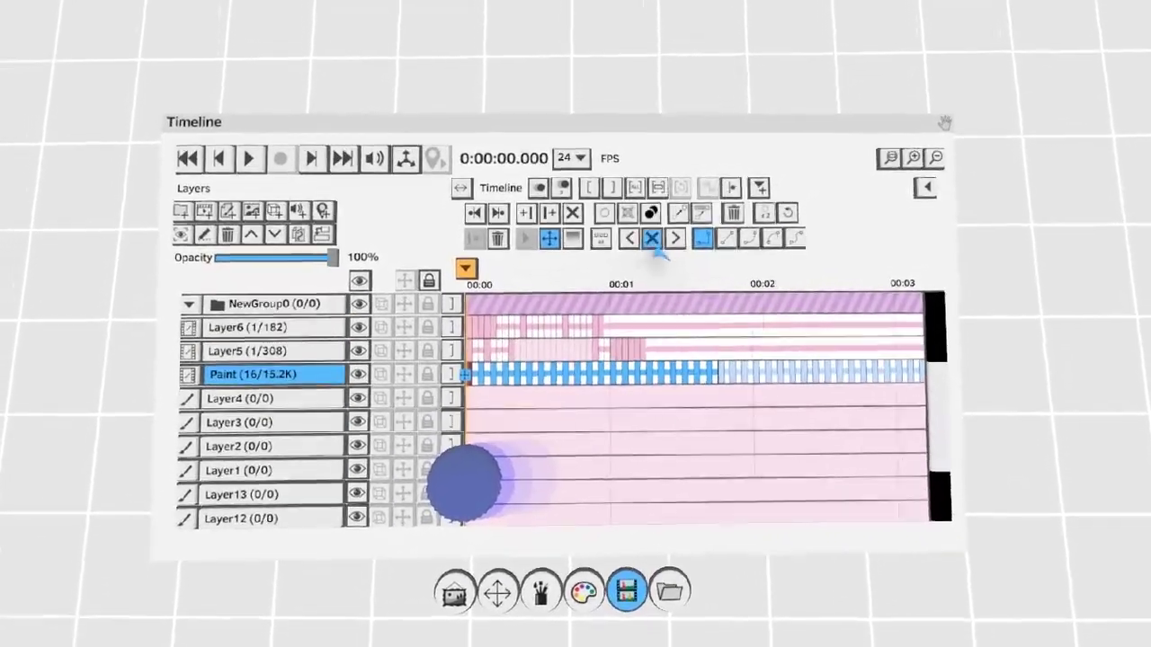
# Step: Scrub and play the timeline, step to Paint's next key, and switch to transform keys
pyautogui.click(676, 244)
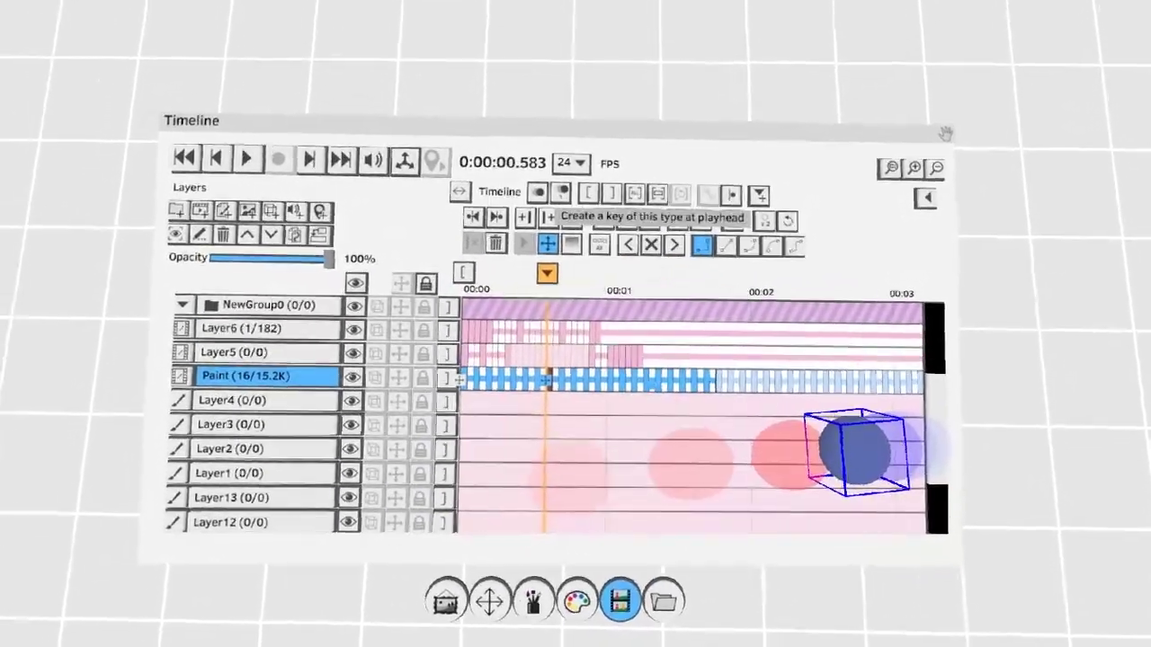
pyautogui.click(644, 327)
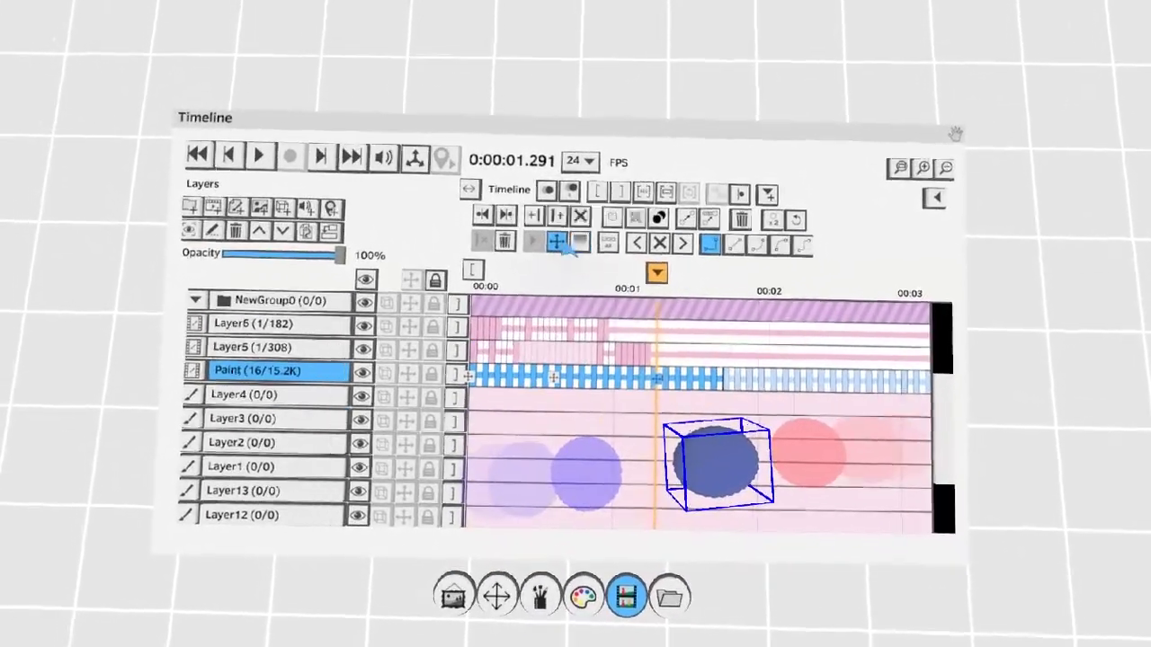
pyautogui.press('space')
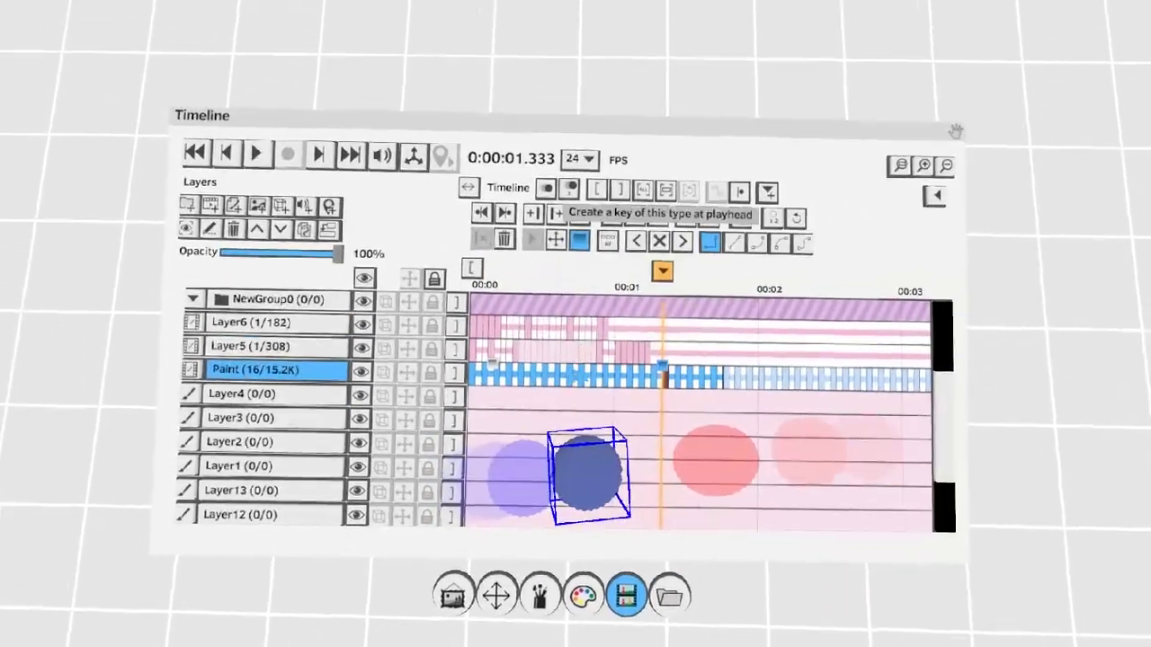
pyautogui.click(576, 326)
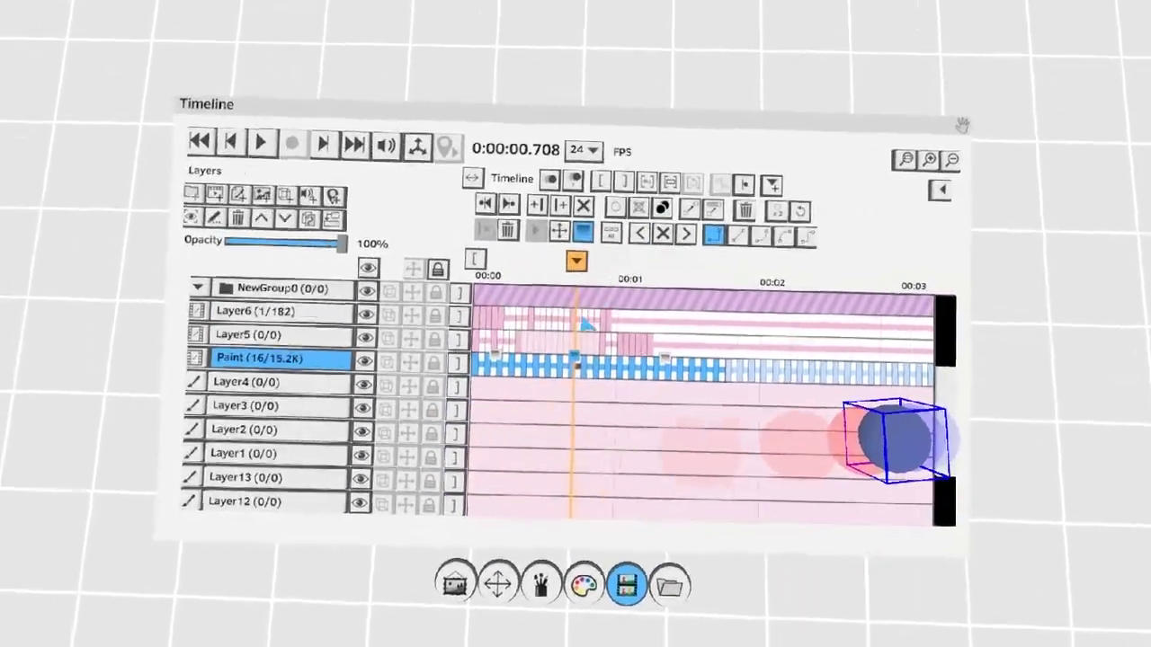
pyautogui.moveTo(584, 324); pyautogui.dragTo(476, 324)
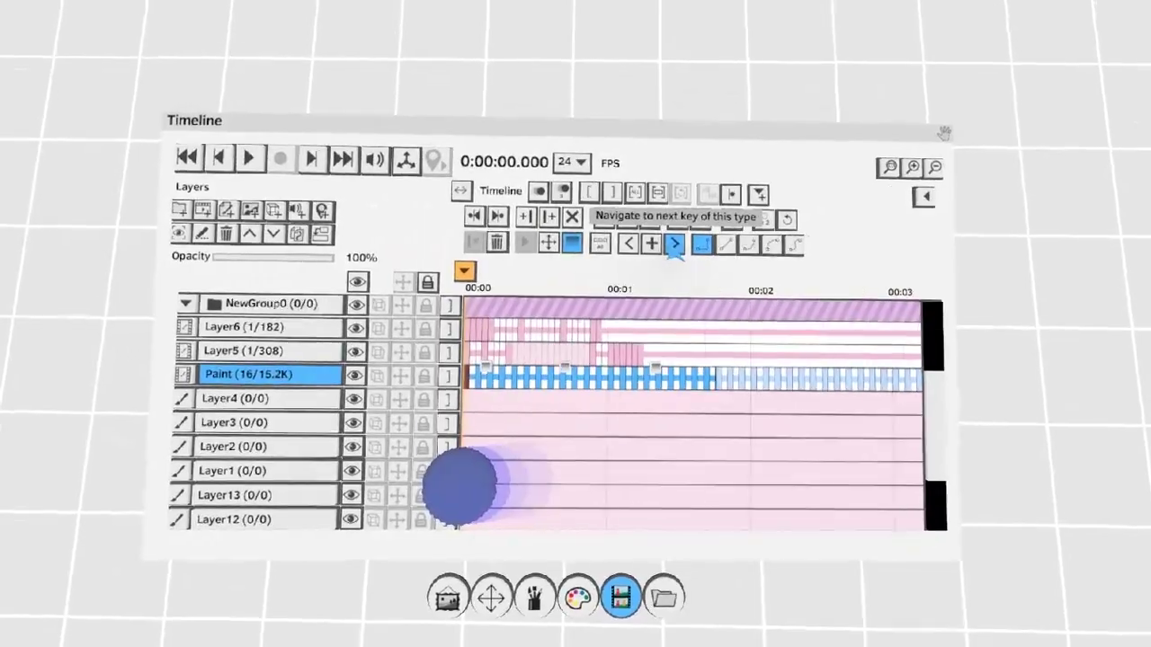
pyautogui.click(675, 243)
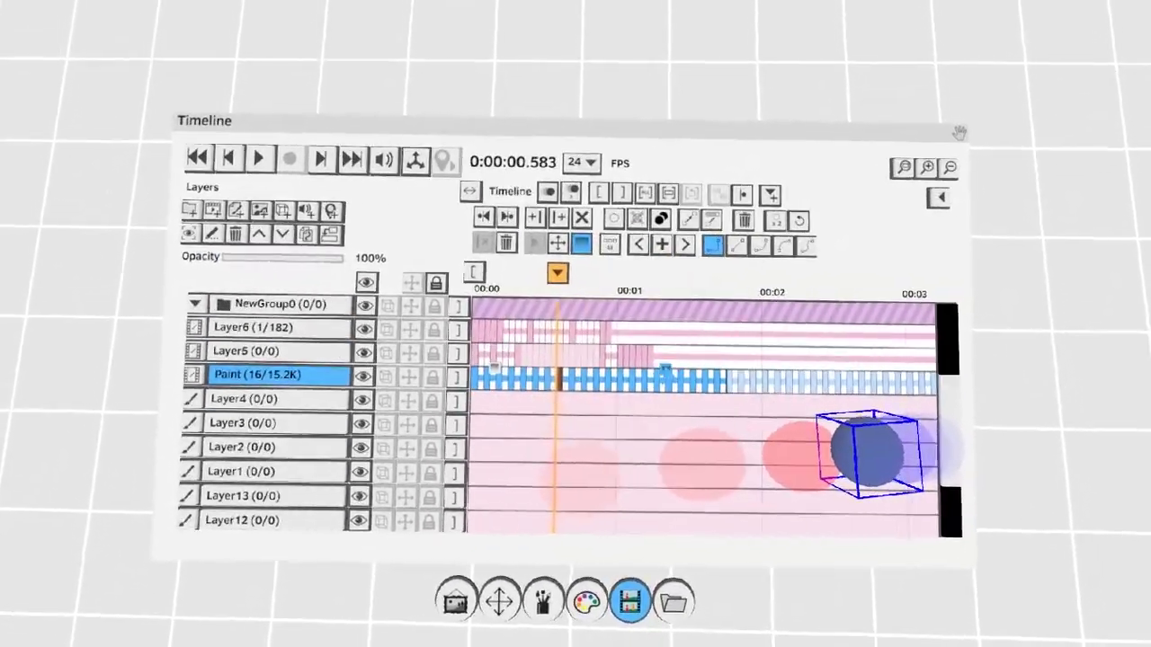
pyautogui.click(557, 243)
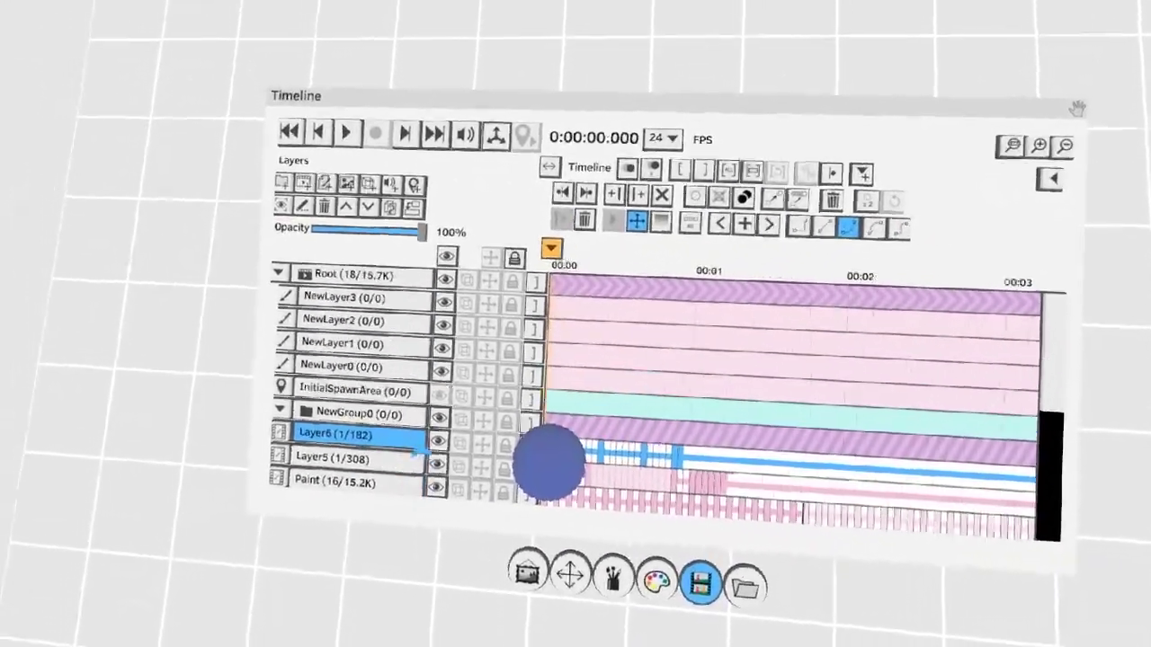
# Step: Make NewGroup0 a looping sequence and enable InitialSpawnArea's 'Preview viewpoint during playback'
pyautogui.click(332, 415)
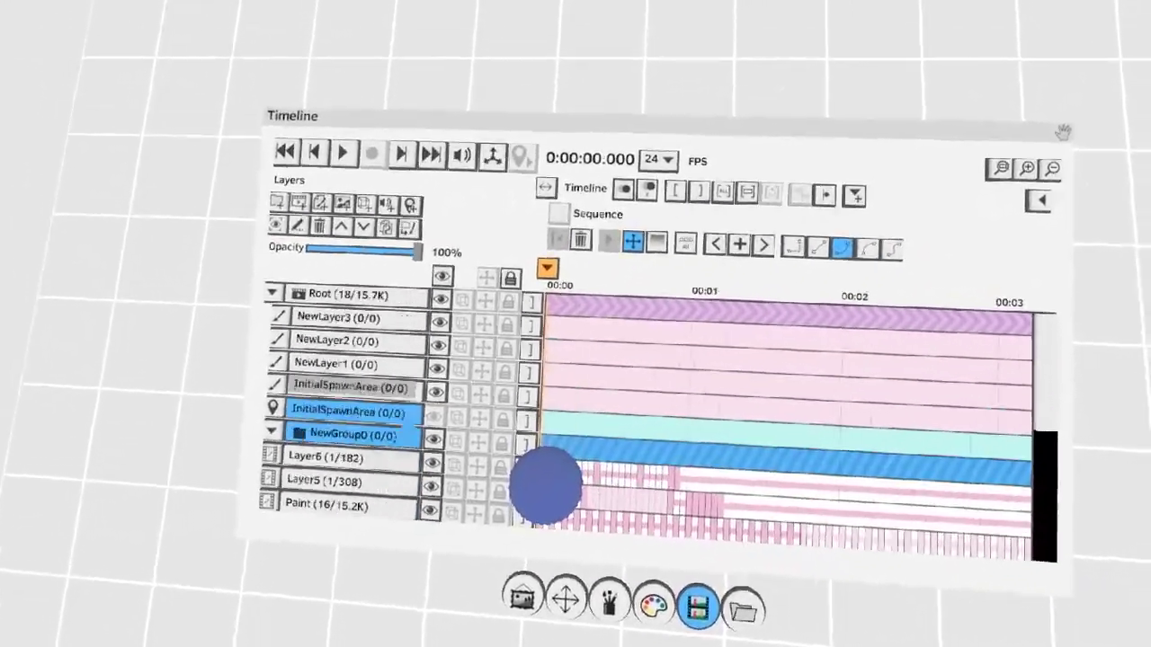
pyautogui.click(532, 222)
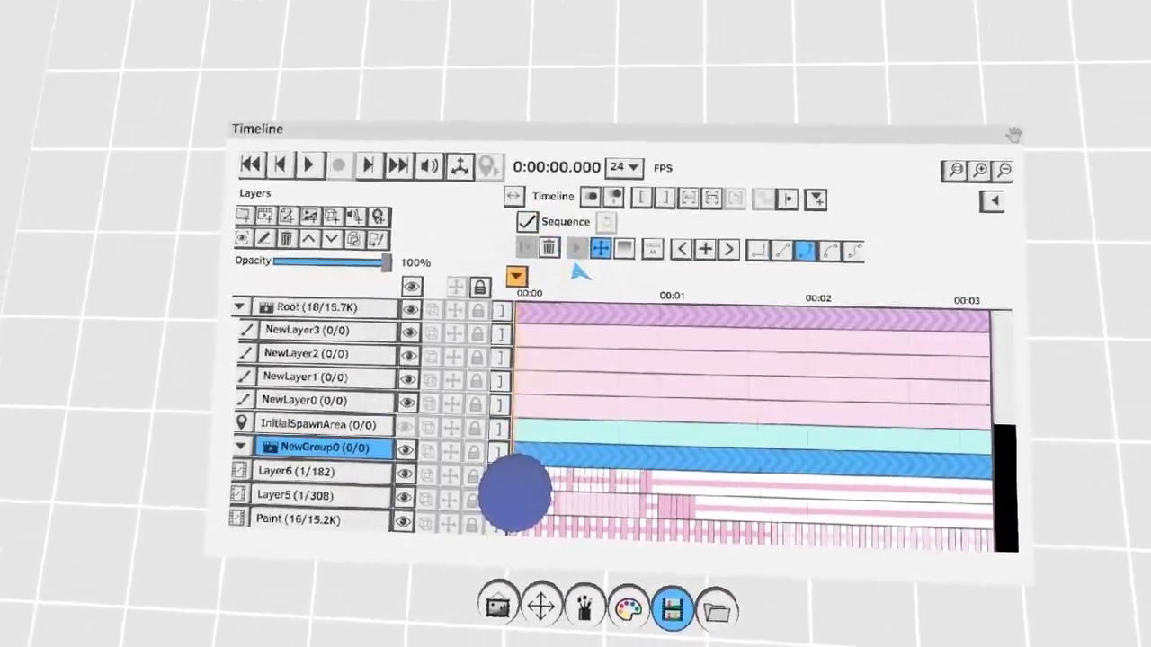
pyautogui.click(636, 283)
pyautogui.click(587, 227)
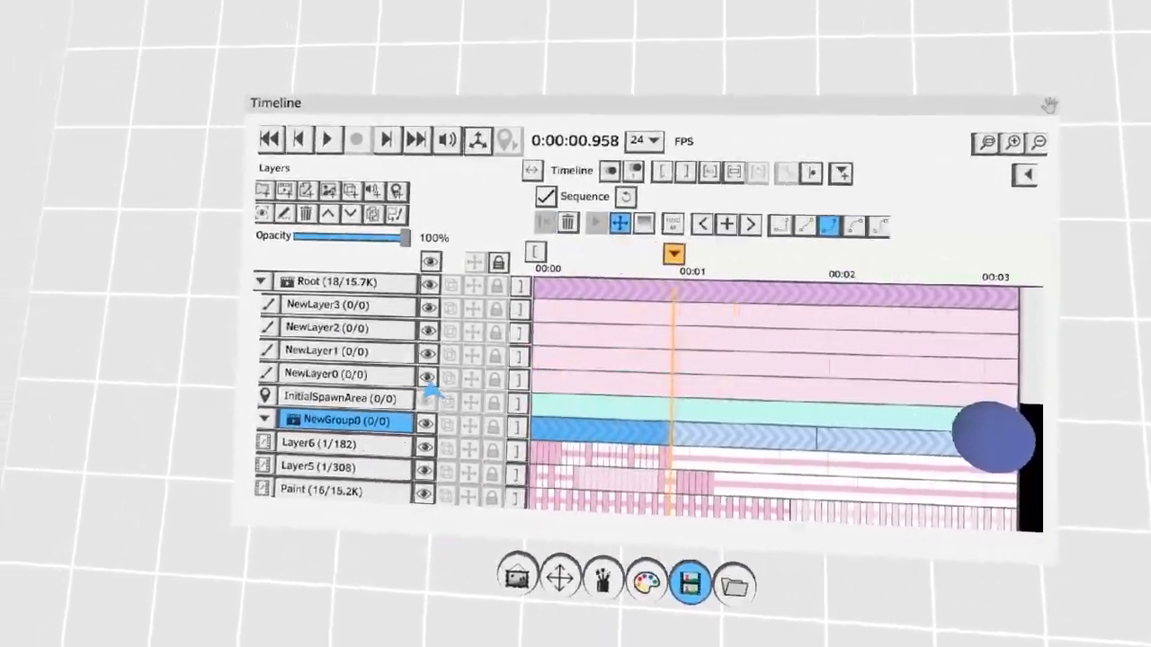
pyautogui.click(359, 408)
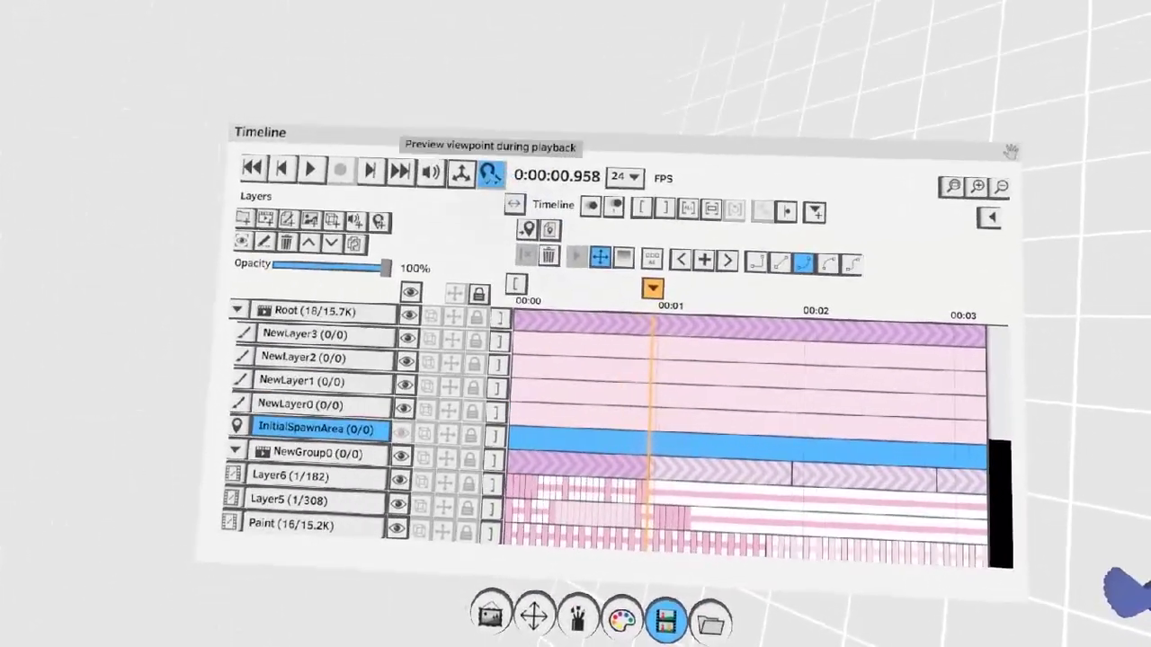
pyautogui.click(490, 173)
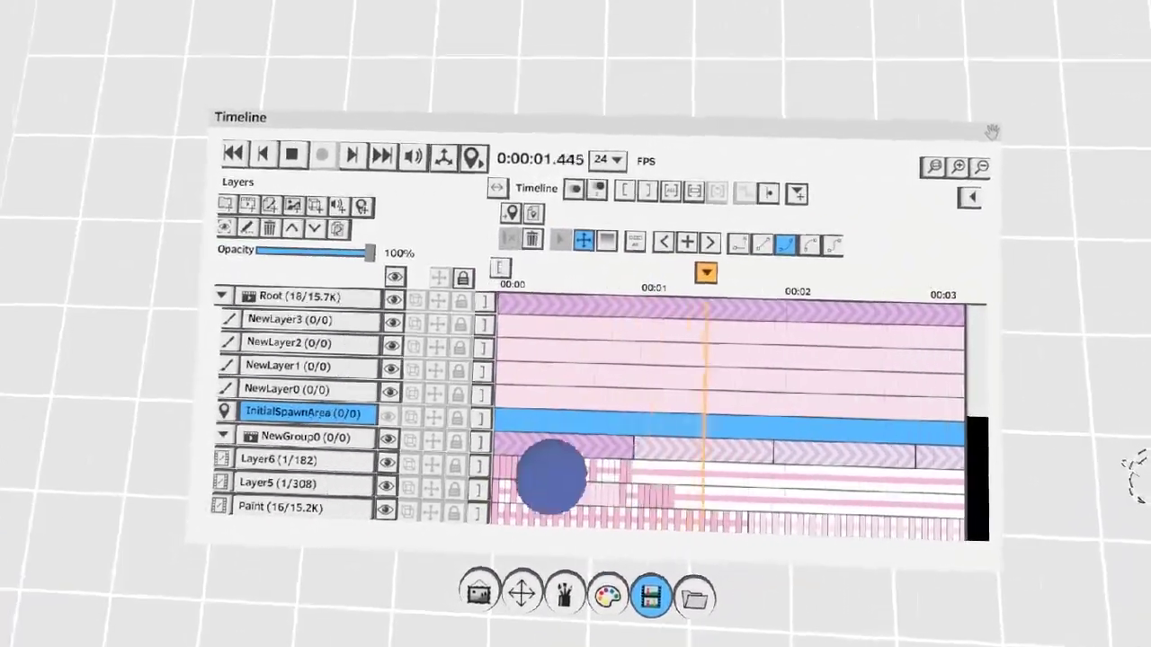
# Step: Add a Start/Stop key on Root at 0.5 s and move the playhead there
pyautogui.click(504, 508)
pyautogui.click(580, 321)
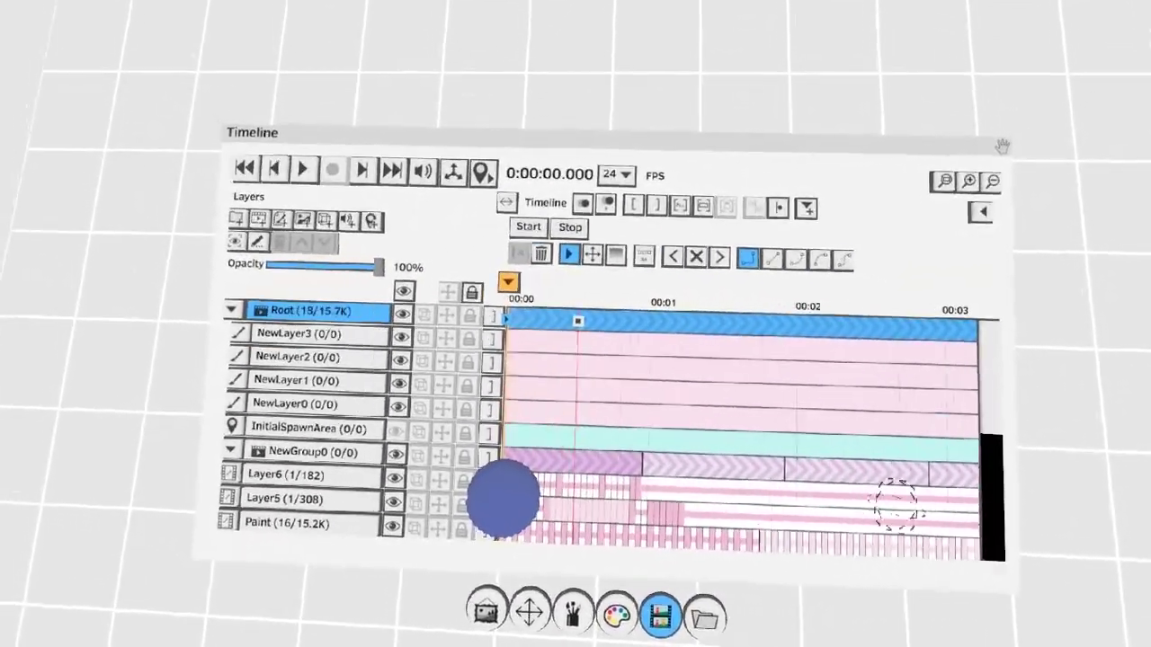
pyautogui.moveTo(492, 497); pyautogui.dragTo(719, 467)
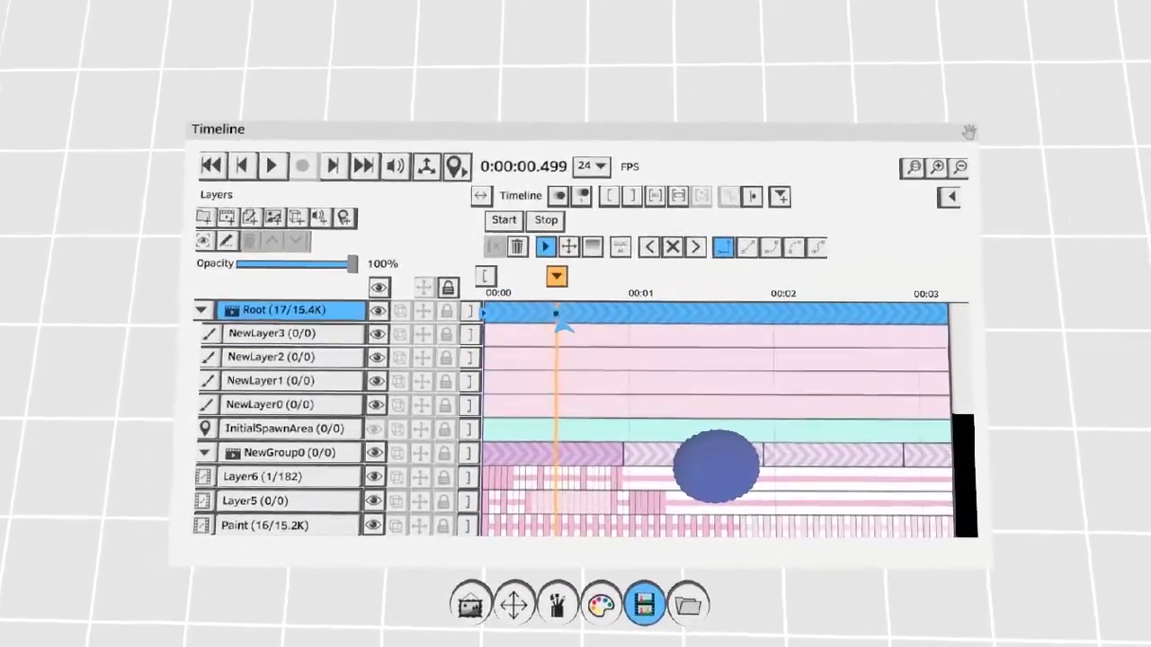